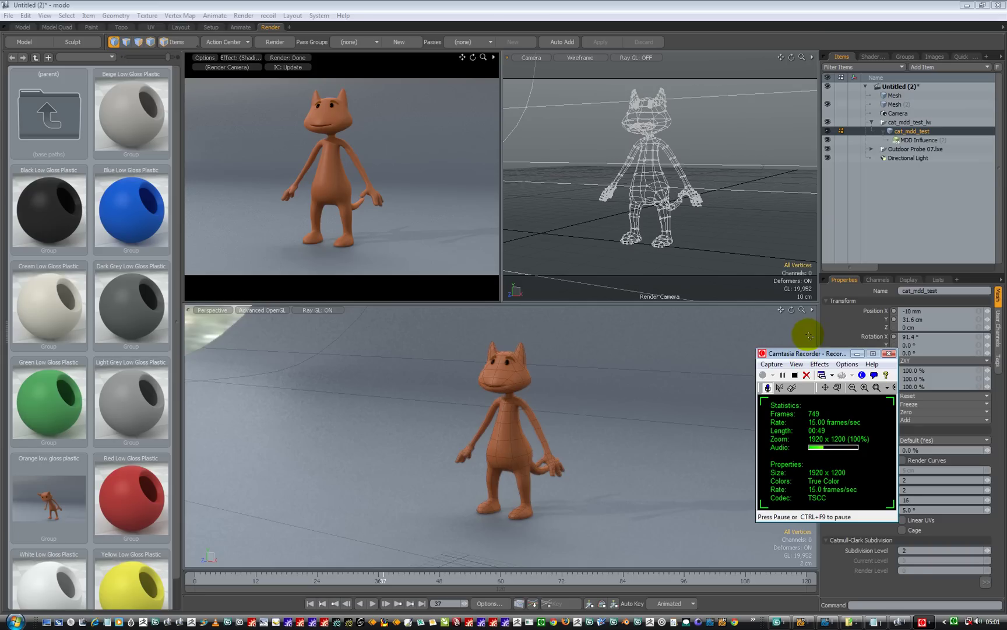
# - In the 3ds Max cat scene, orbit the view, toggle Bend and Taper, and scrub to frame 16
pyautogui.click(778, 623)
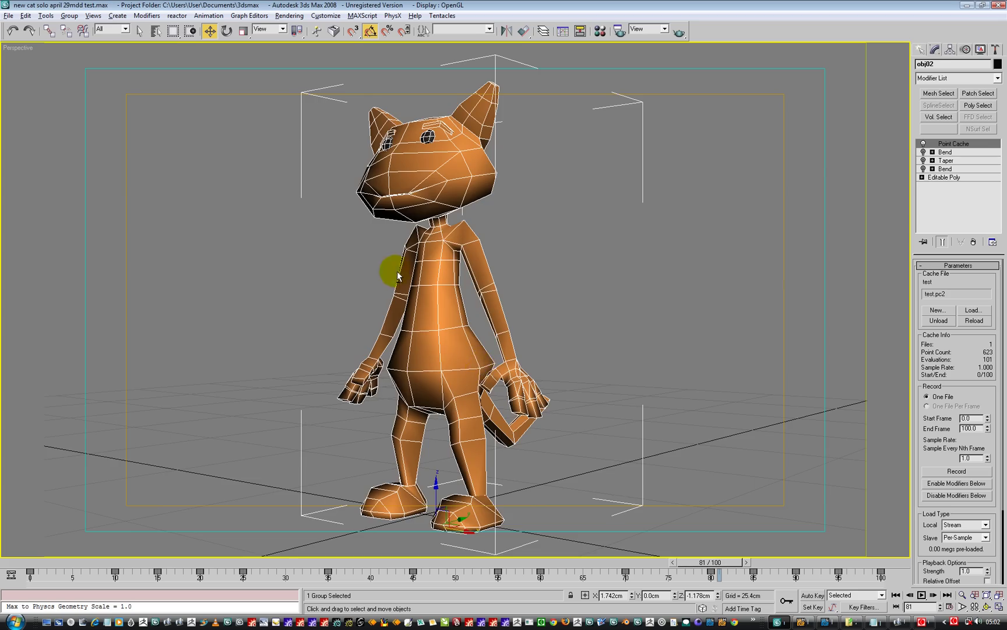
pyautogui.keyDown('alt'); pyautogui.moveTo(393, 265); pyautogui.dragTo(408, 285, button='middle'); pyautogui.keyUp('alt')
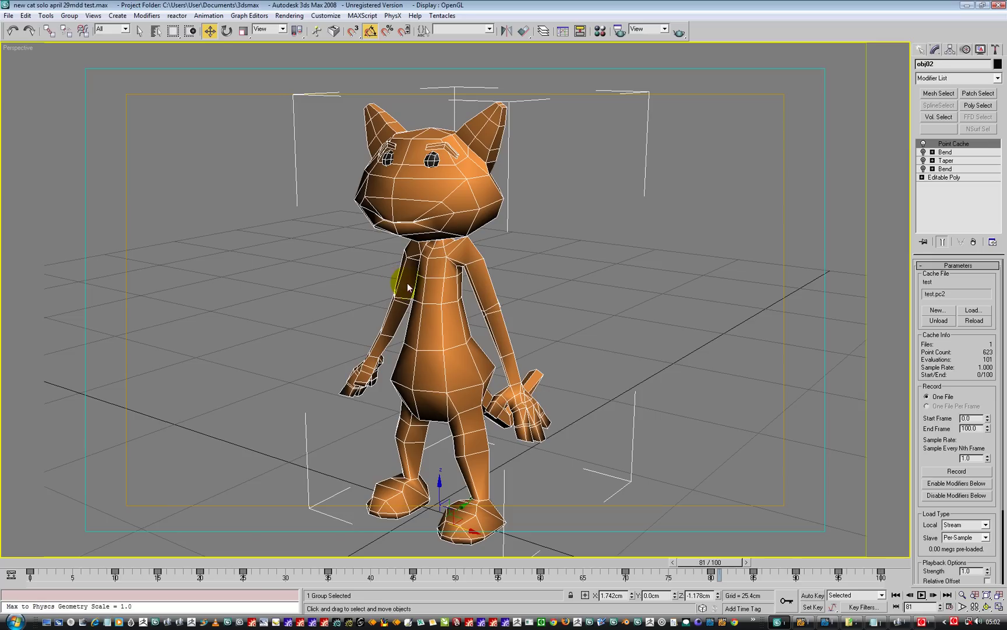
pyautogui.click(923, 144)
pyautogui.click(923, 160)
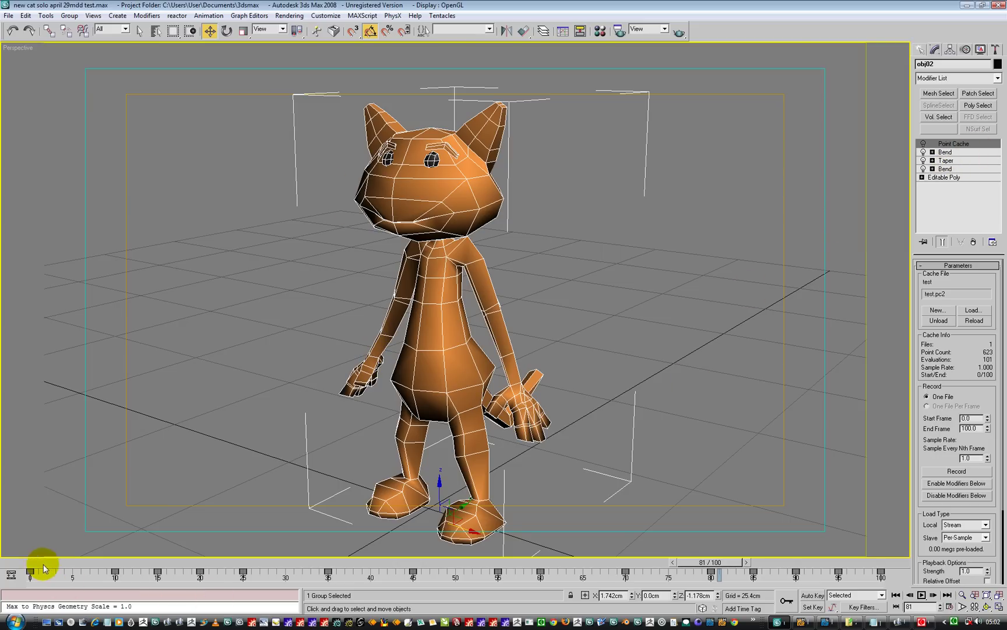
pyautogui.moveTo(703, 562); pyautogui.dragTo(52, 572)
# - With the Move tool active, scrub the cat's animation forward to frame 54
pyautogui.press('w')
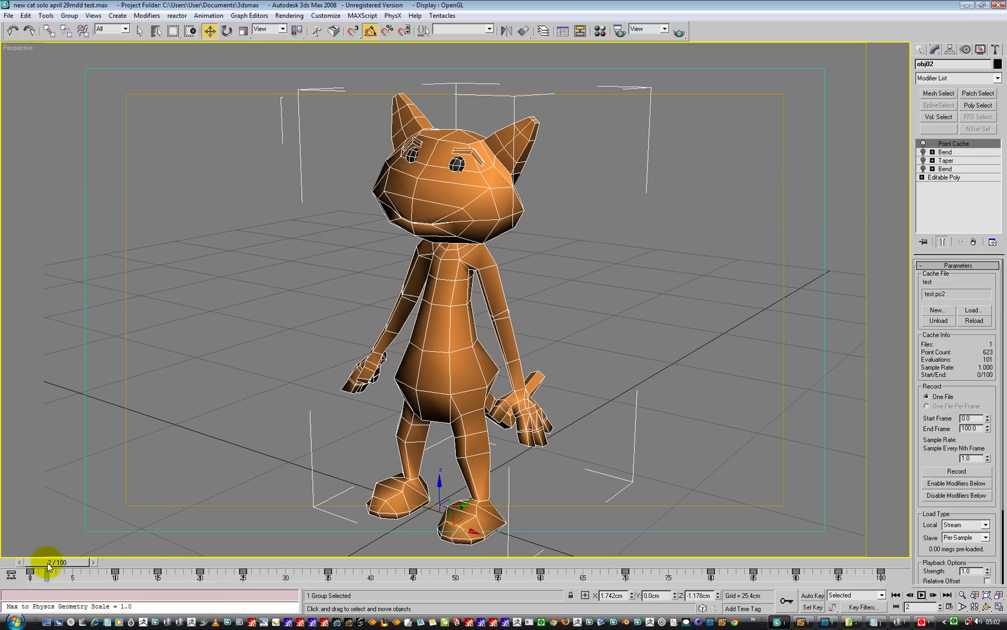
pyautogui.moveTo(40, 562); pyautogui.dragTo(477, 540)
pyautogui.press('w')
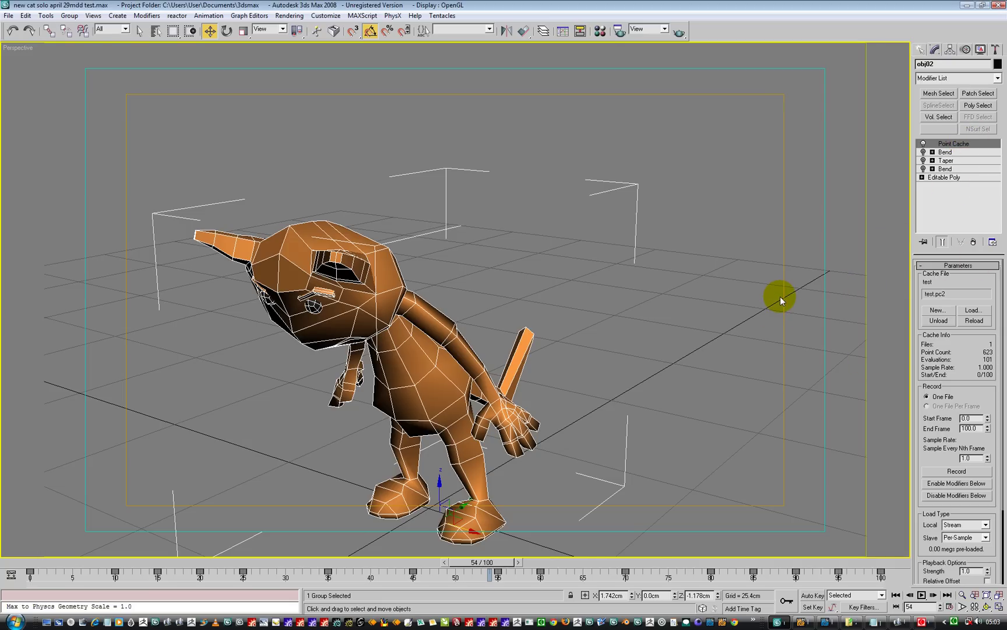
pyautogui.click(936, 311)
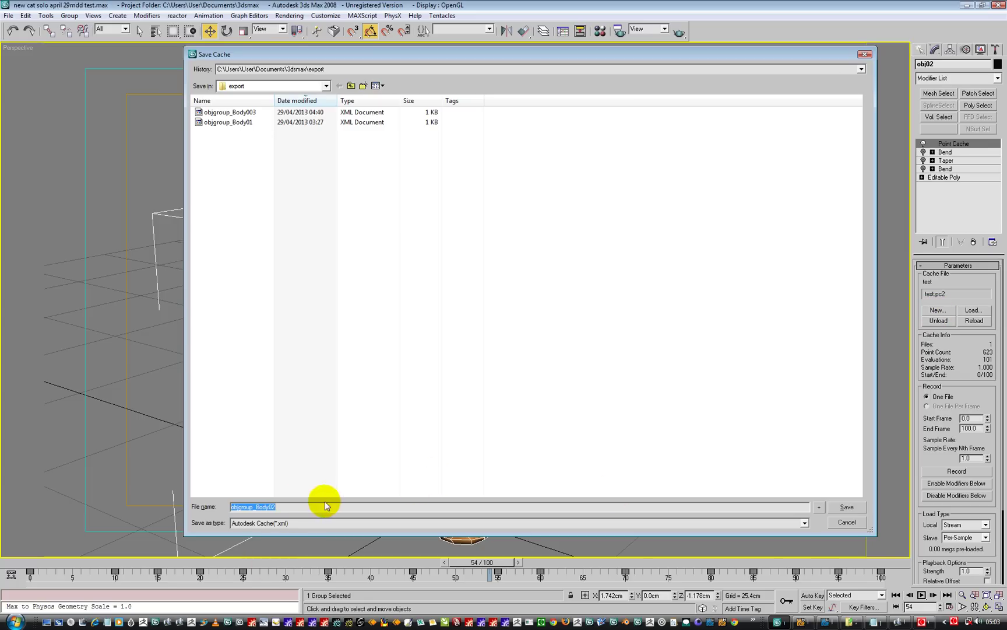
pyautogui.click(284, 525)
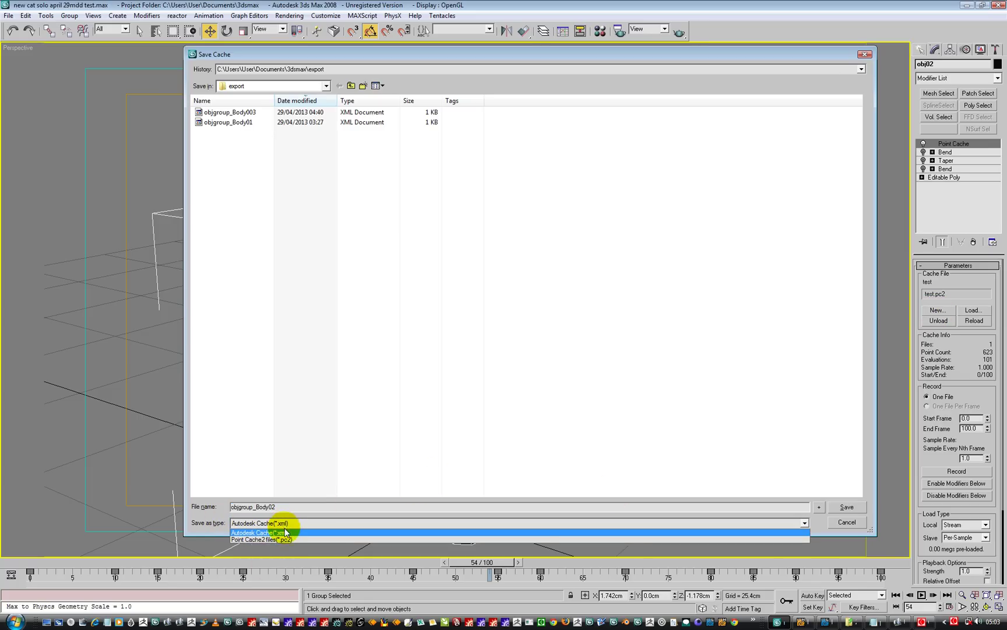
pyautogui.click(284, 539)
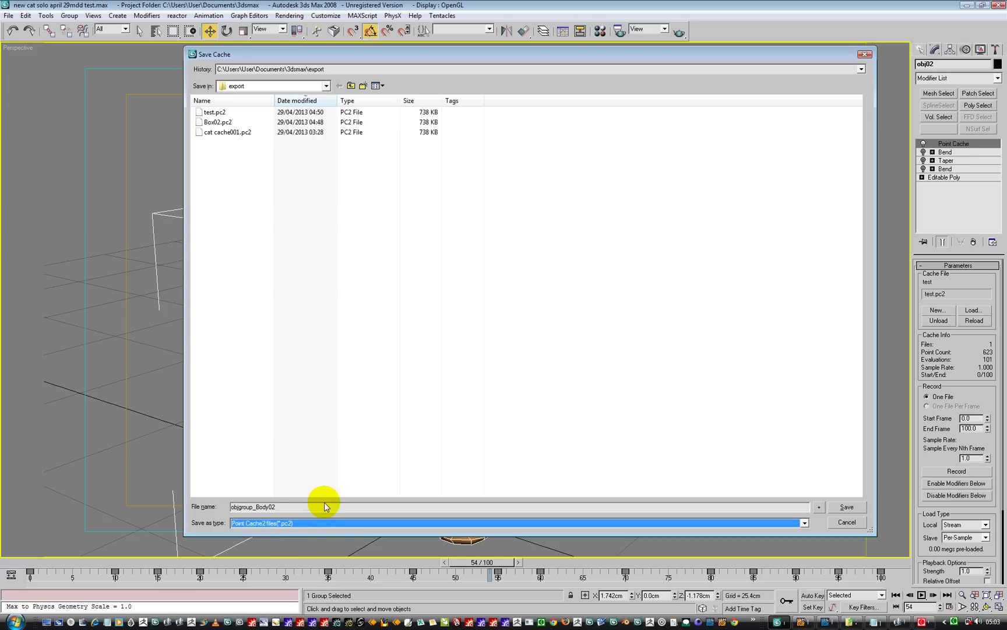
pyautogui.click(322, 521)
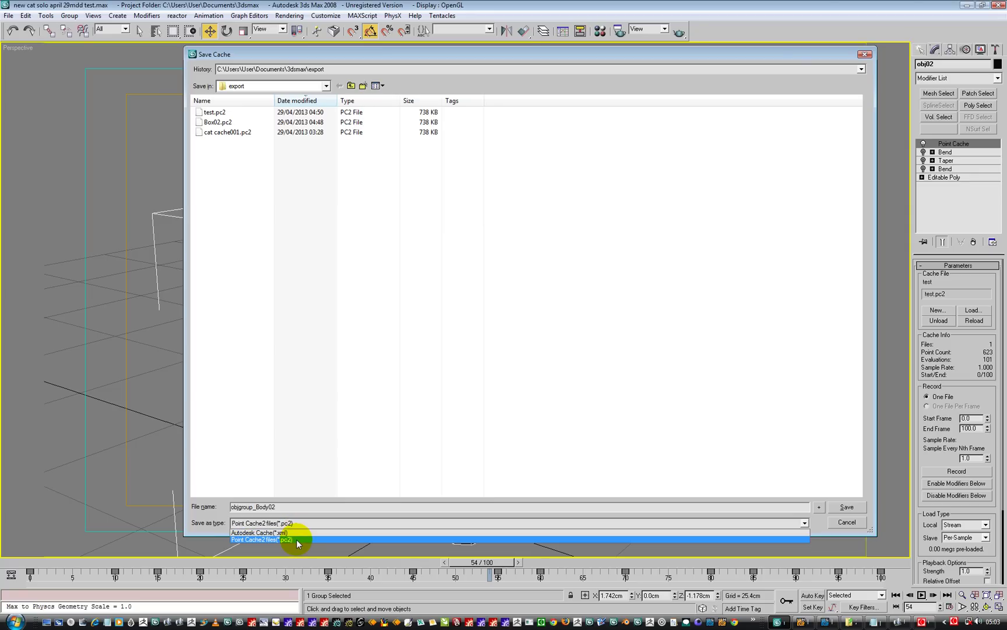
pyautogui.click(295, 540)
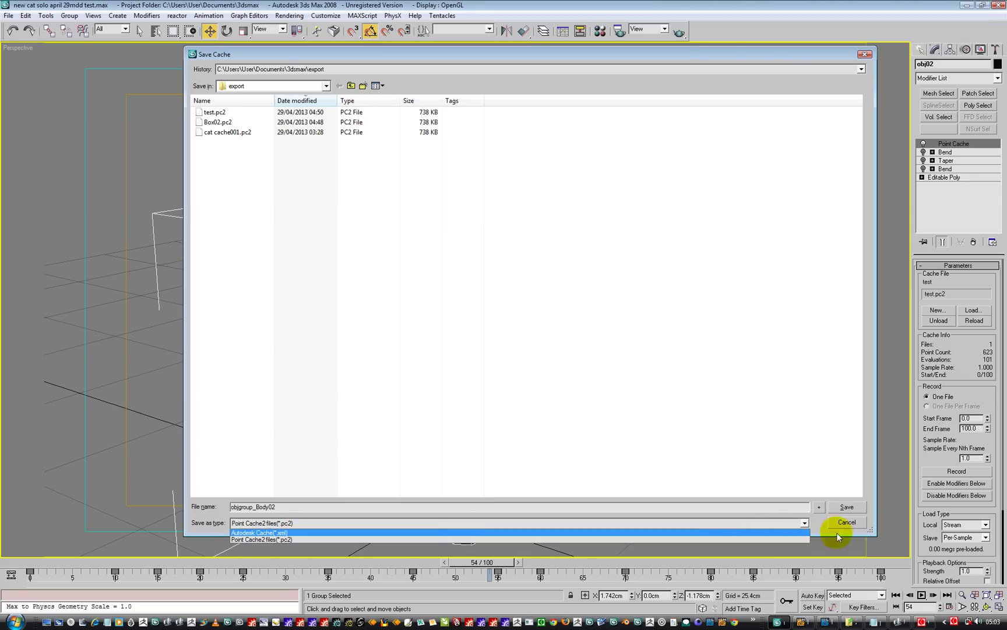
pyautogui.click(839, 521)
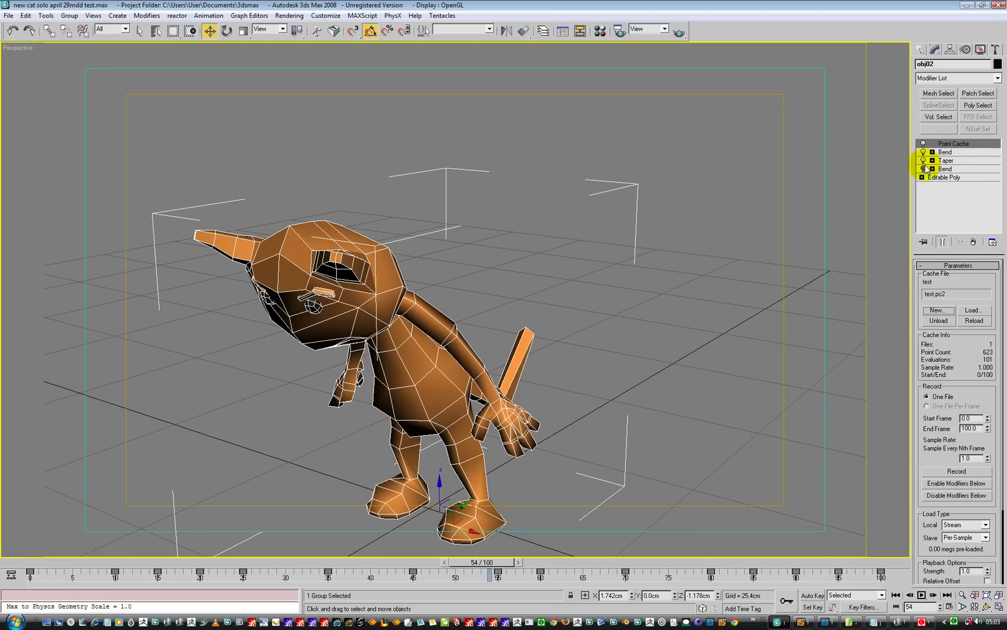
# - Toggle the Bend and Taper modifiers, then scrub to frame 72 where the cat stands upright
pyautogui.scroll(-3, 926, 446)
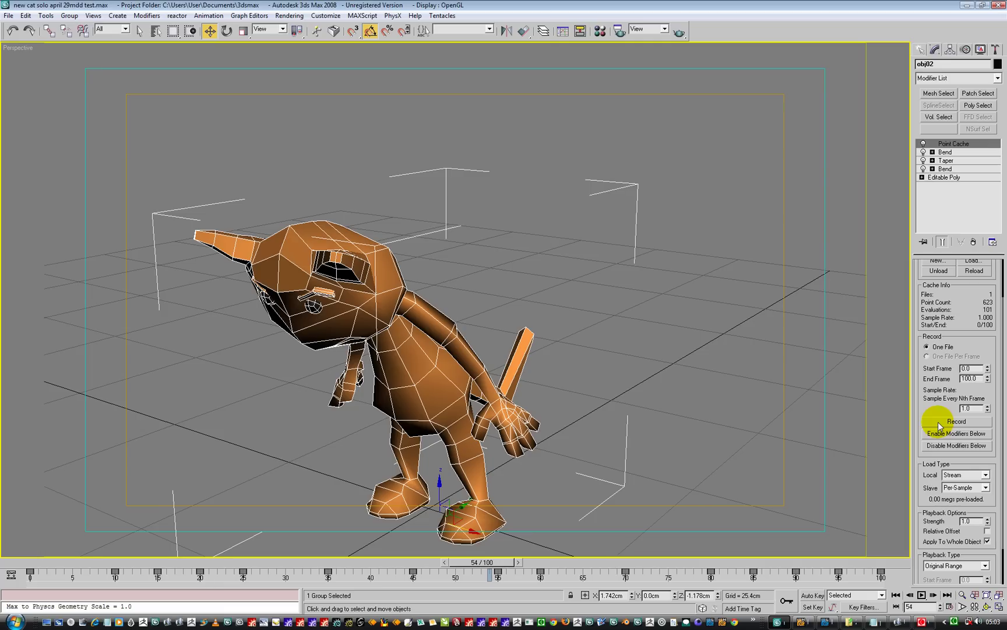
pyautogui.click(923, 152)
pyautogui.click(923, 162)
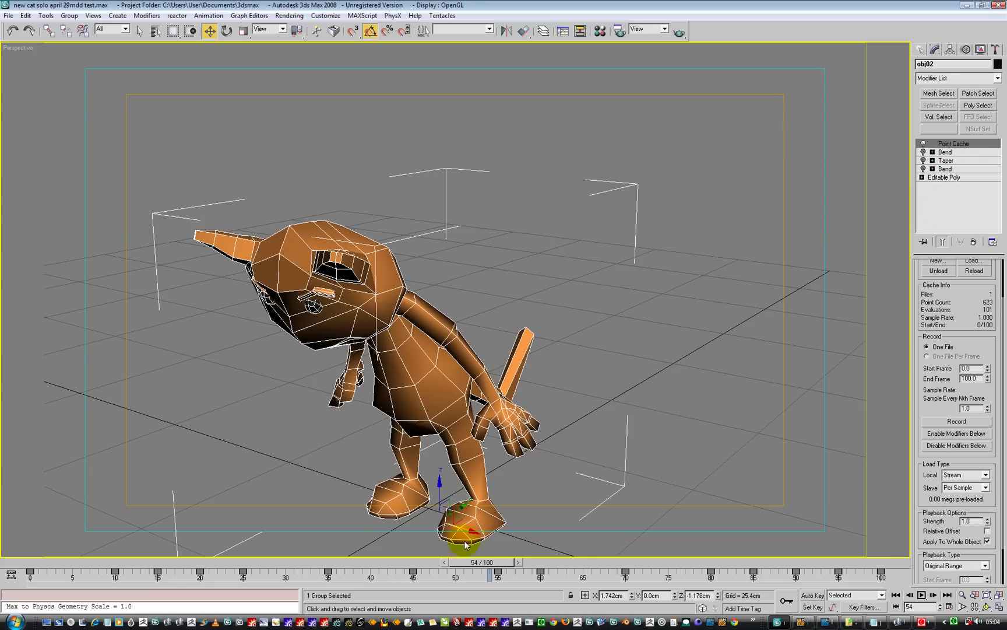
pyautogui.moveTo(499, 562); pyautogui.dragTo(654, 551)
pyautogui.press('w')
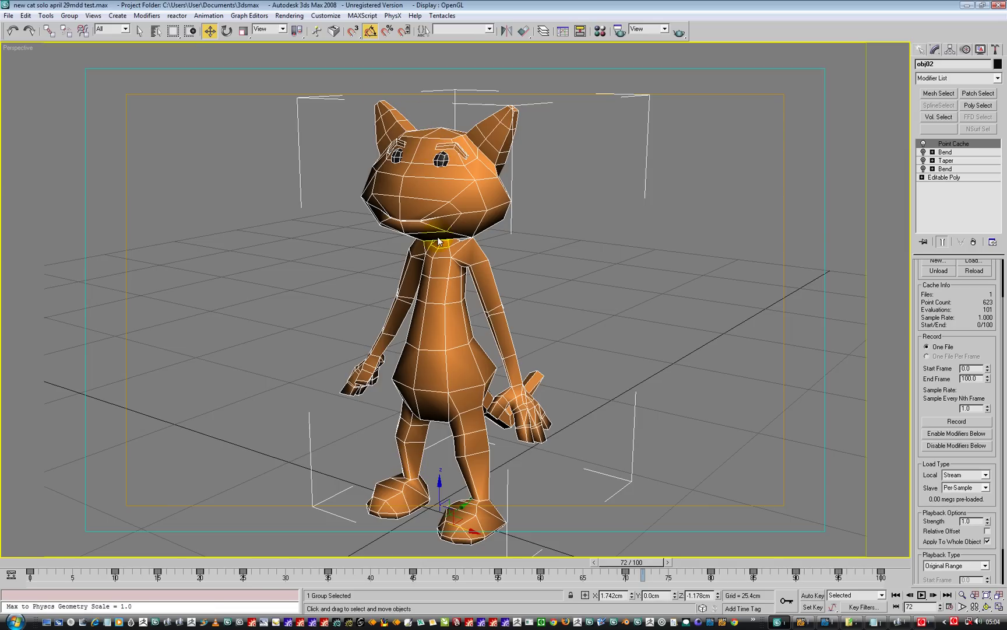
pyautogui.click(9, 16)
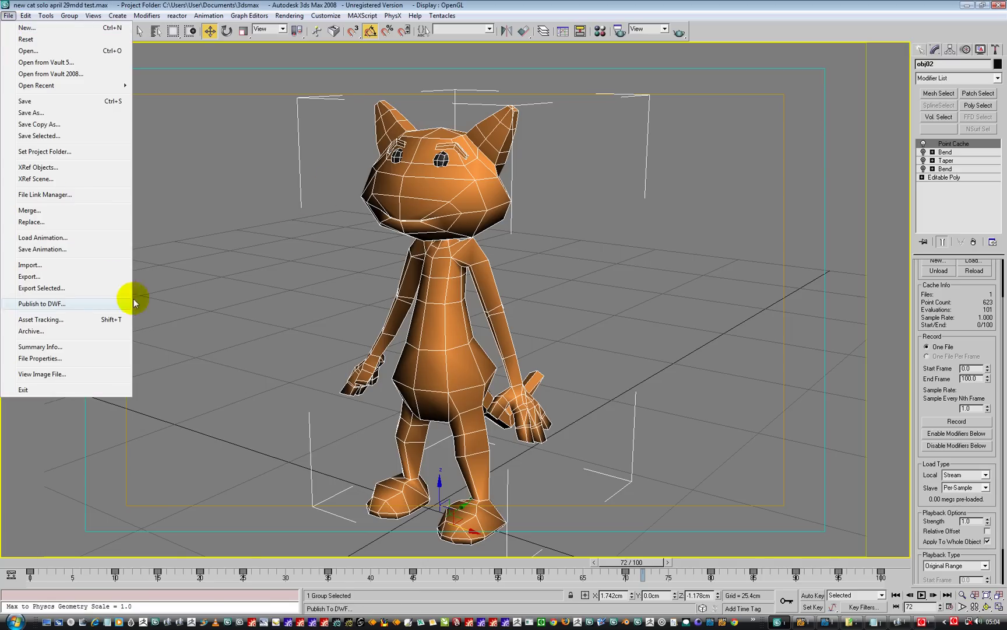
pyautogui.click(68, 290)
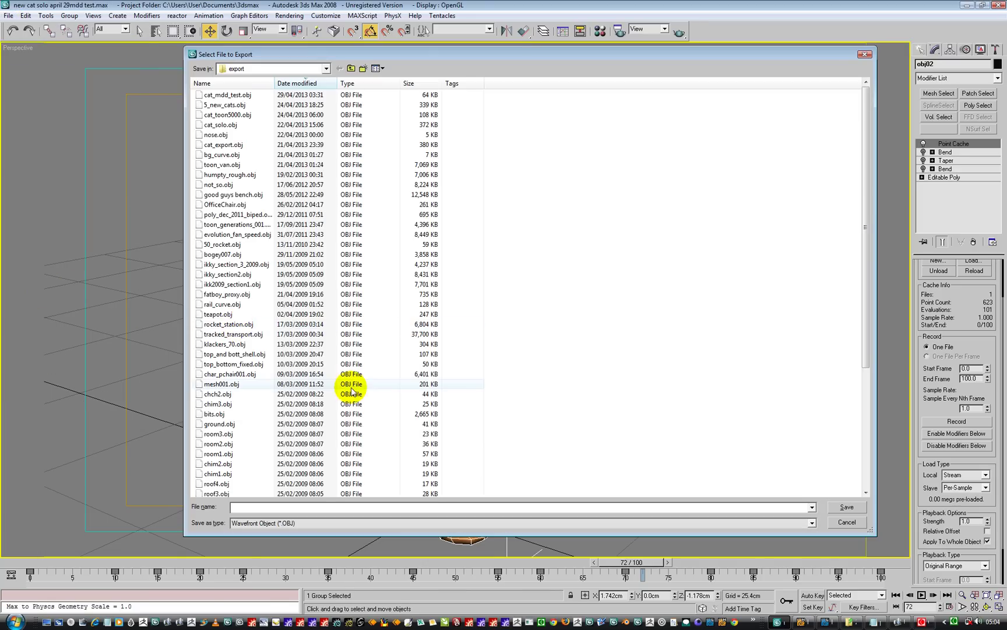
pyautogui.click(846, 522)
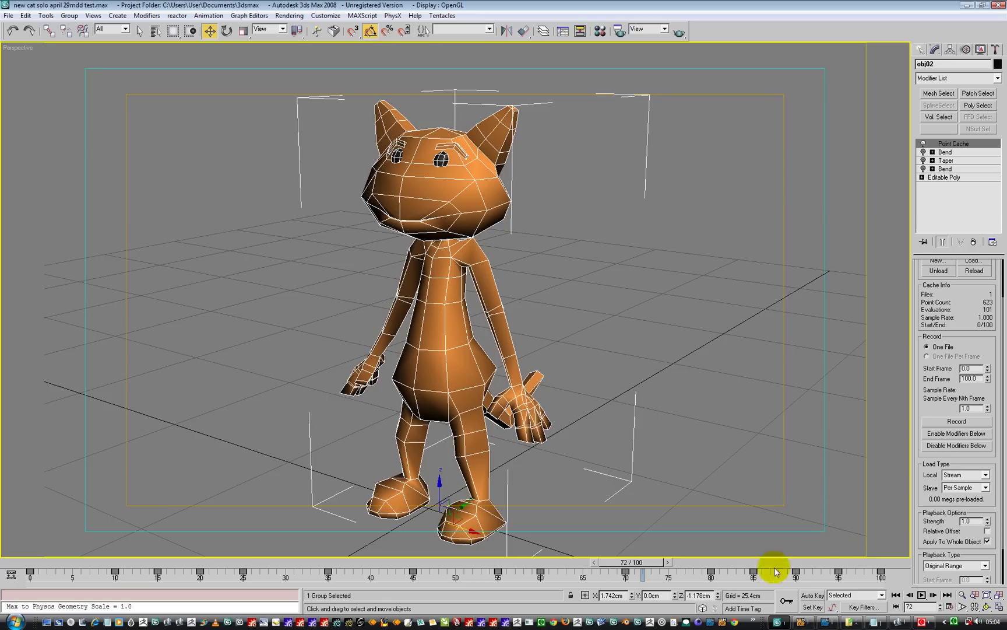
# - Look over the cat in LightWave Modeler, then bring up the 2009-08-02_pc2mdd folder in Explorer
pyautogui.click(803, 622)
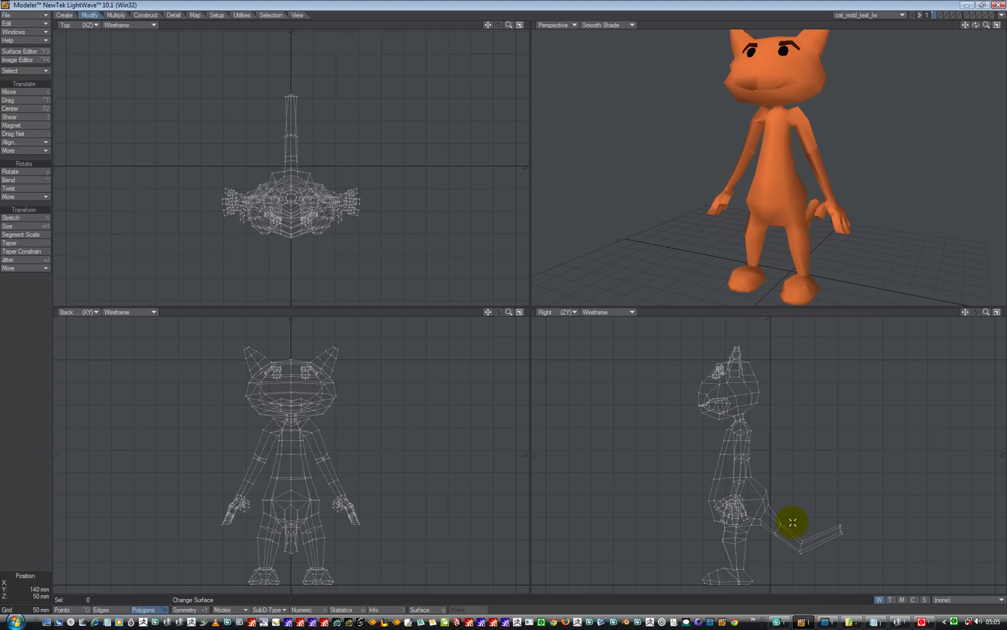
pyautogui.click(851, 622)
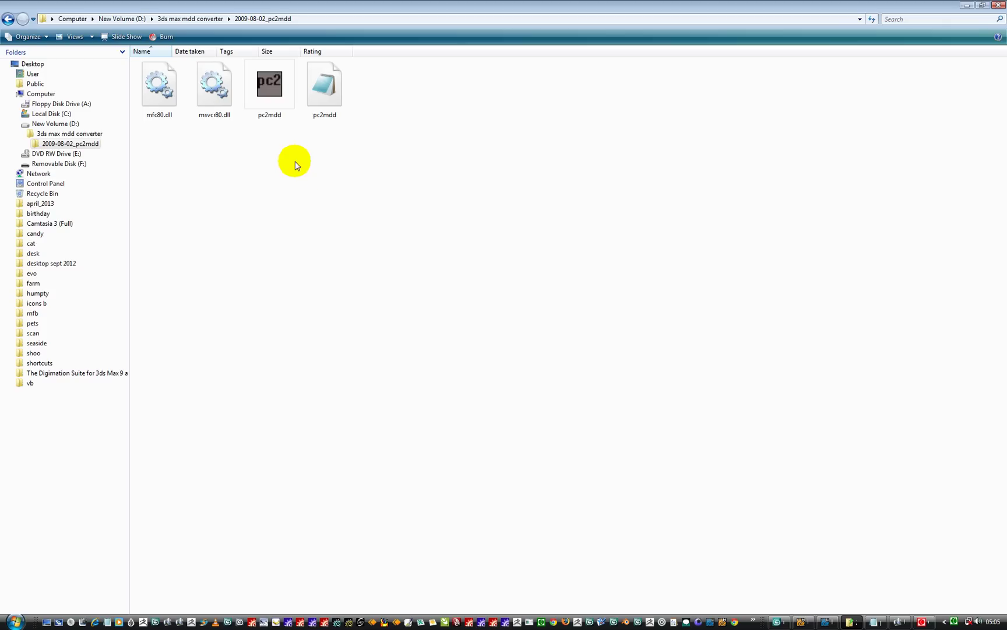
pyautogui.doubleClick(325, 87)
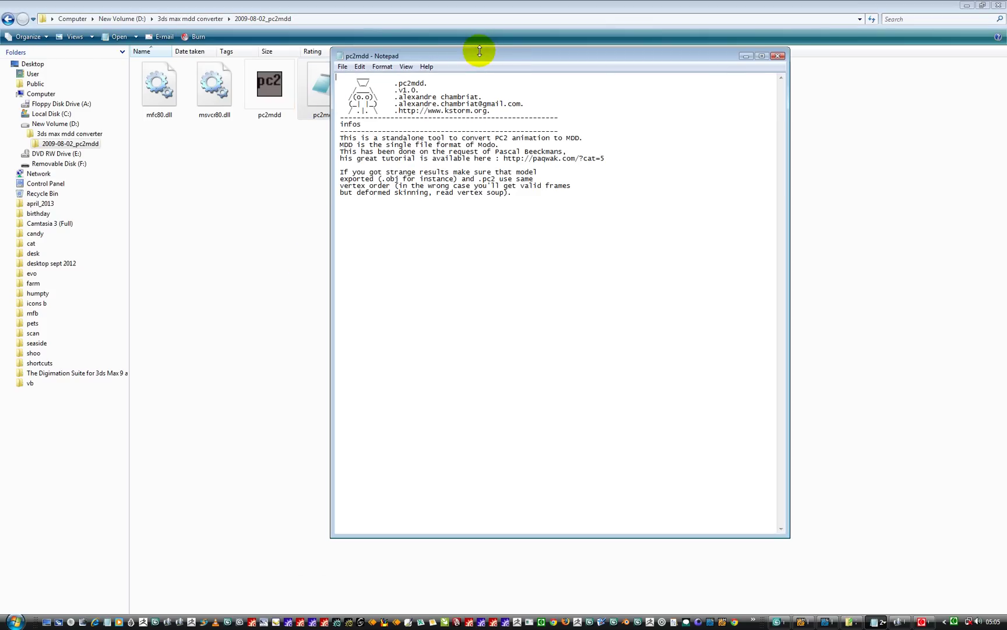
pyautogui.moveTo(477, 55); pyautogui.dragTo(568, 111)
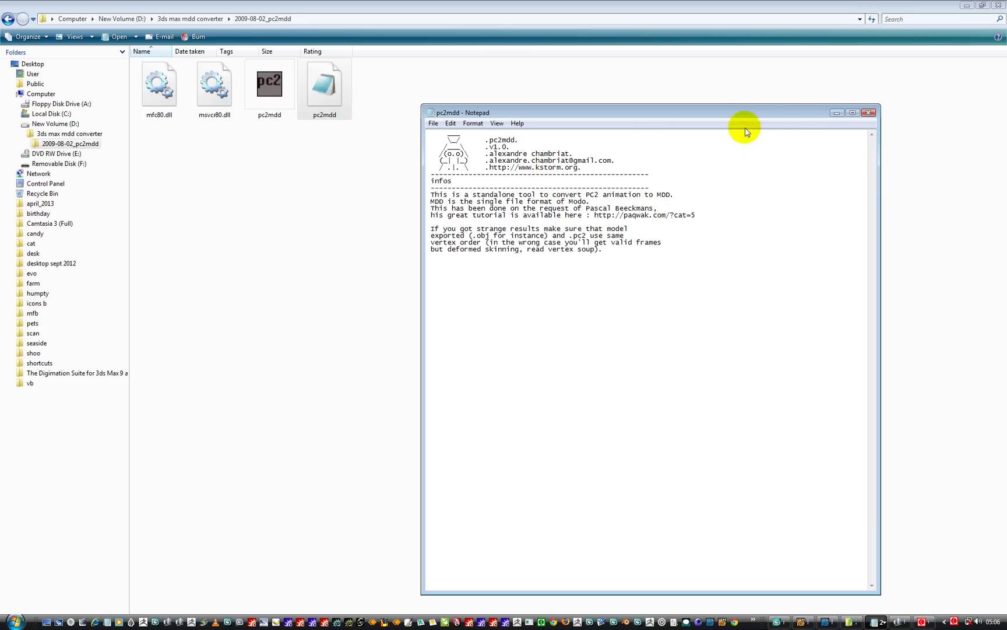
pyautogui.click(836, 113)
pyautogui.moveTo(563, 158); pyautogui.dragTo(695, 208)
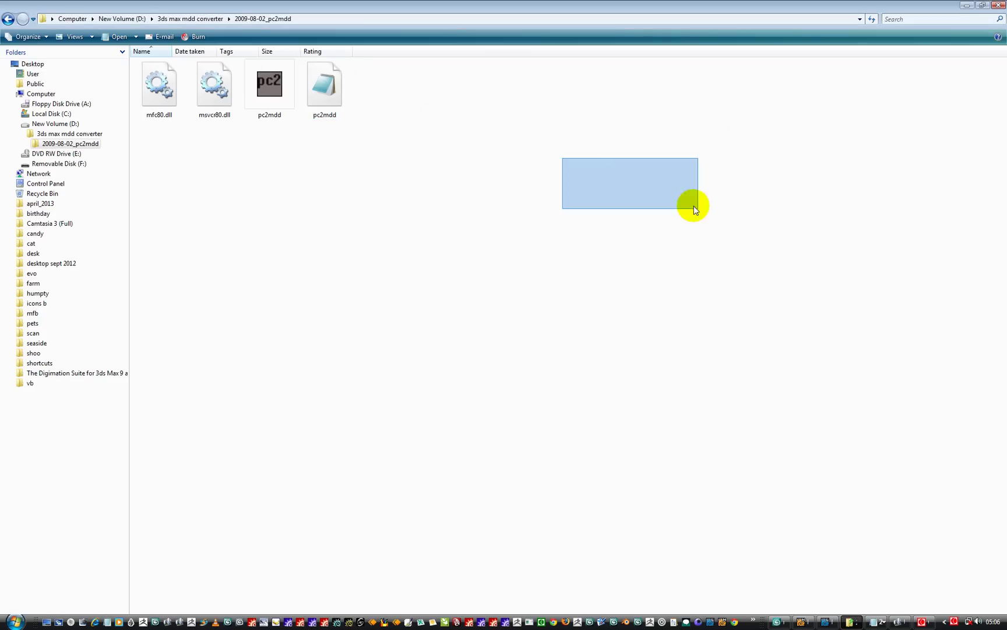
pyautogui.click(267, 88)
pyautogui.doubleClick(266, 85)
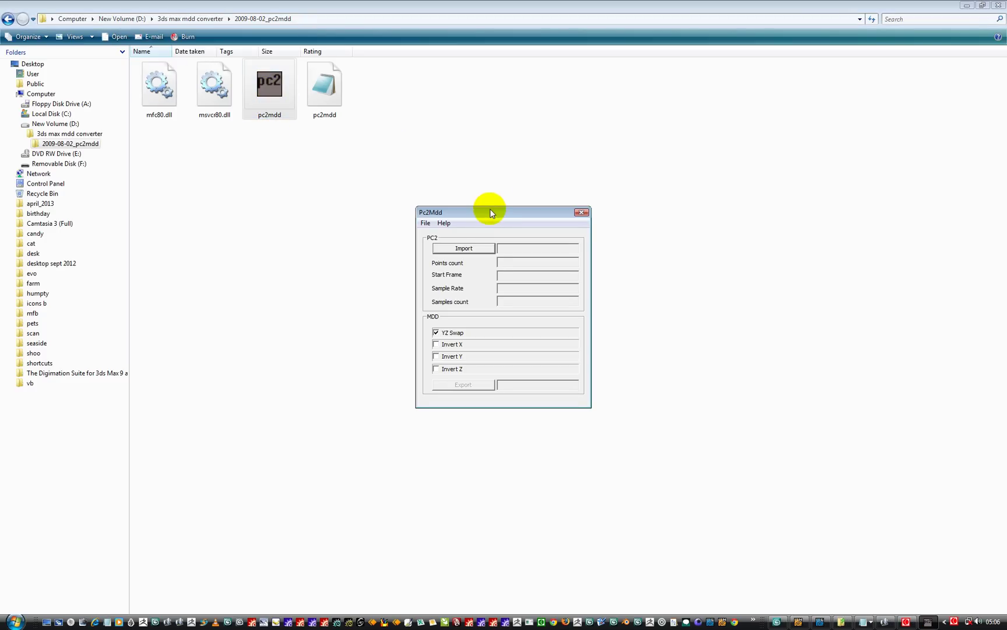
pyautogui.moveTo(487, 209); pyautogui.dragTo(610, 186)
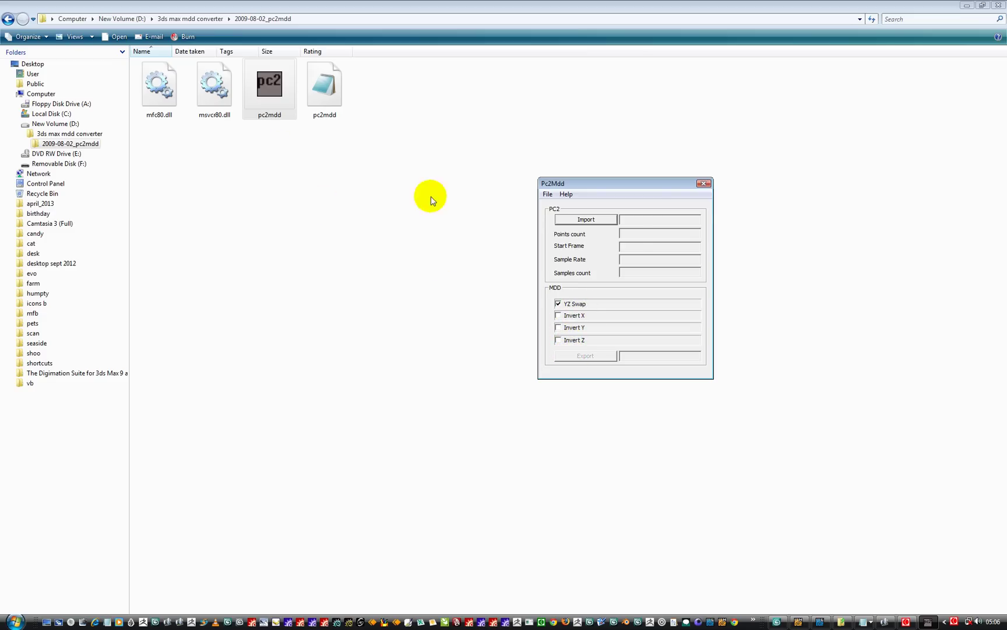
pyautogui.click(703, 184)
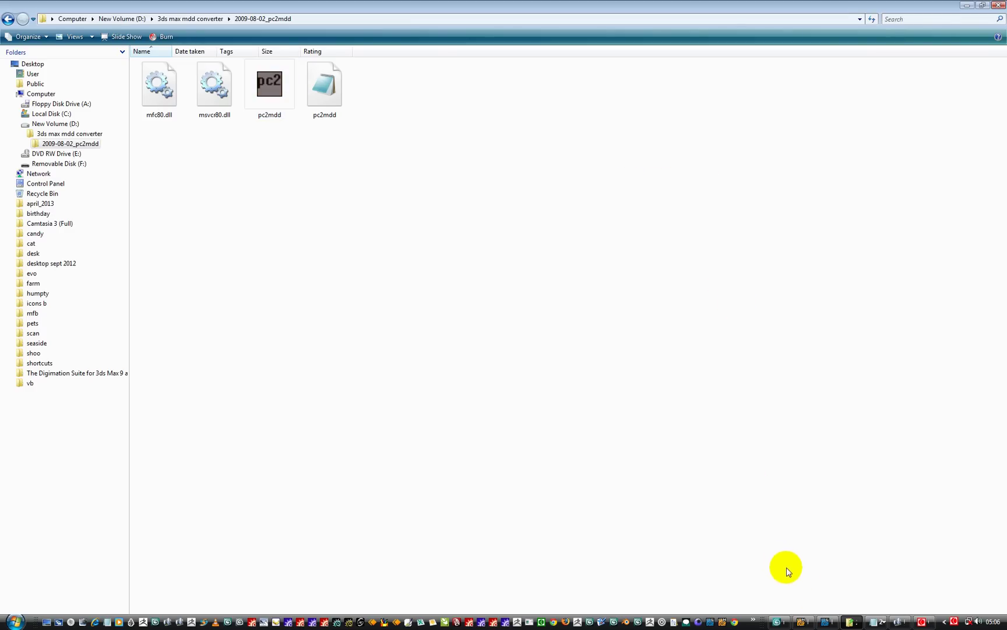
# - Return to Modo via the taskbar and switch to the Model Quad layout
pyautogui.click(850, 621)
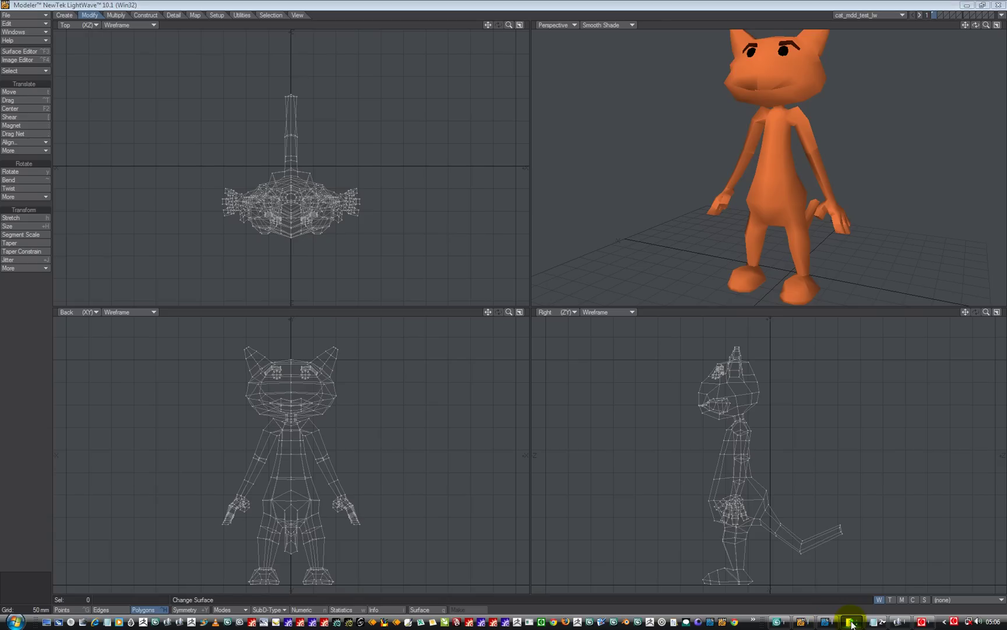
pyautogui.click(851, 622)
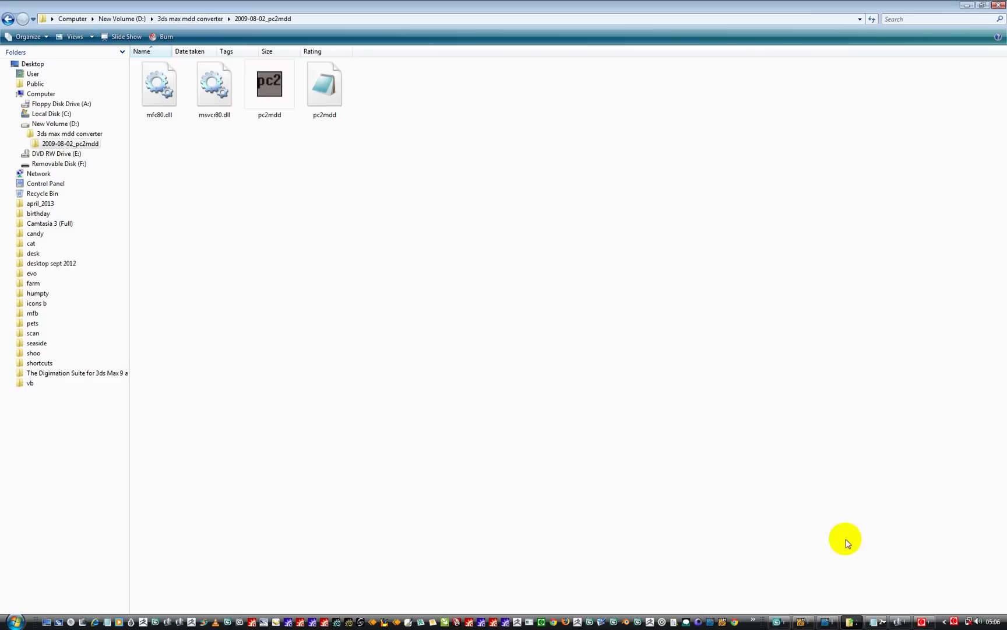
pyautogui.click(900, 623)
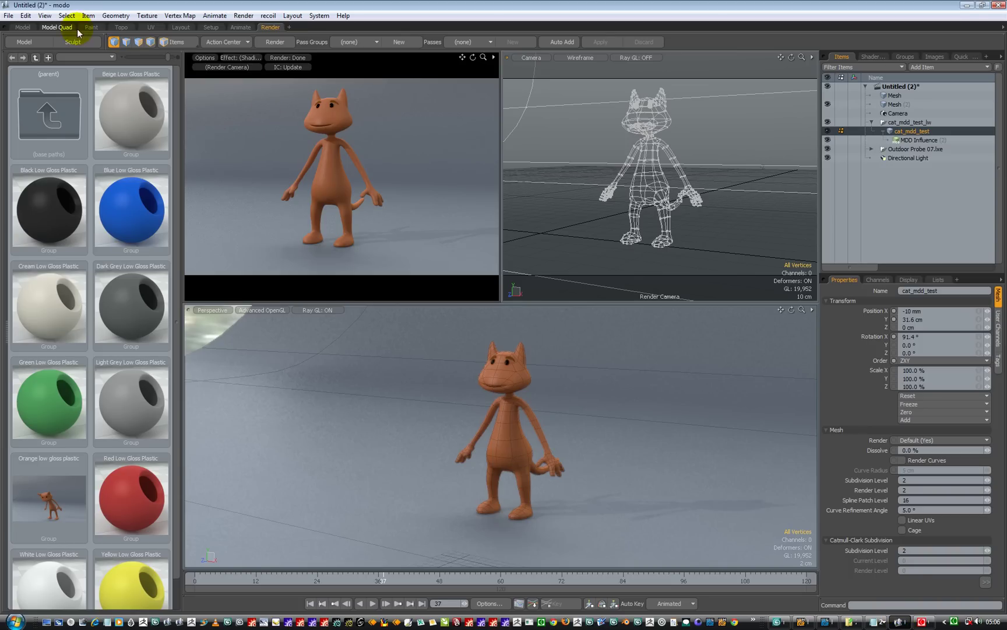
pyautogui.click(58, 26)
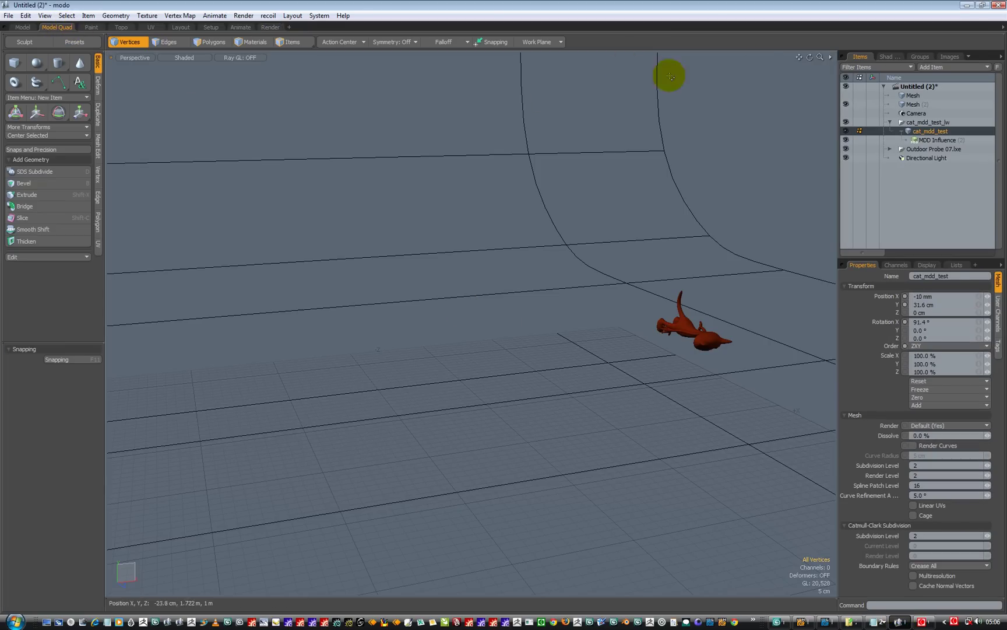
# - Turn off subdivision with Tab and zoom in on the cat's faceted low-poly cage
pyautogui.moveTo(811, 56); pyautogui.dragTo(807, 58)
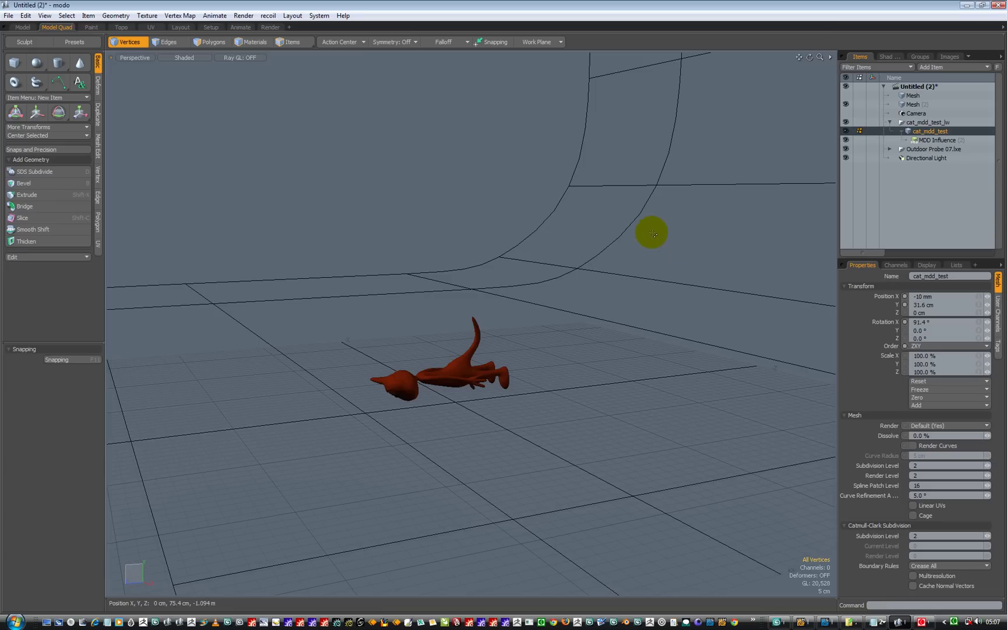
pyautogui.press('Tab')
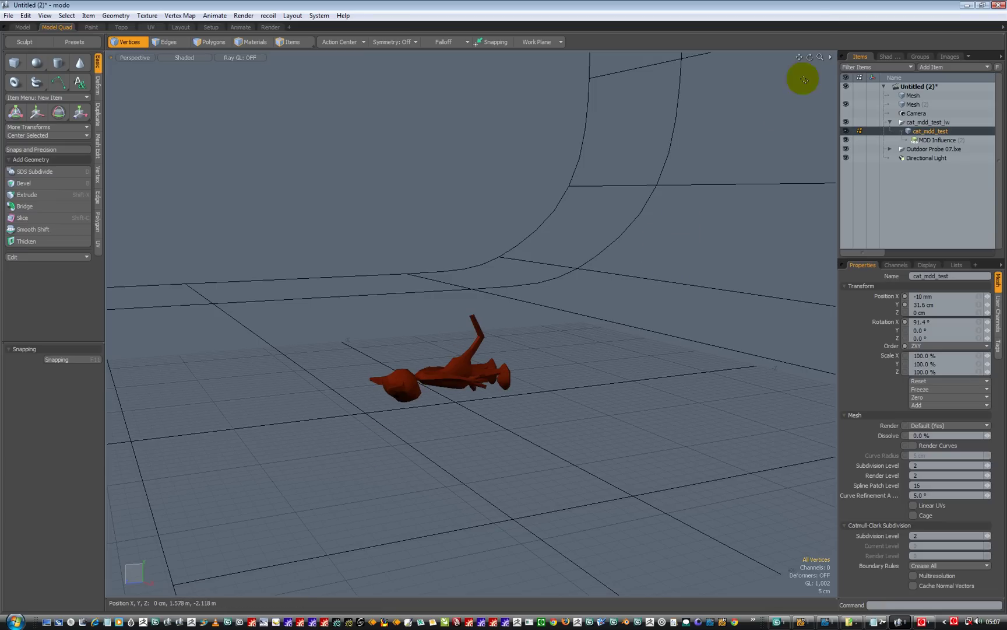
pyautogui.moveTo(819, 56); pyautogui.dragTo(801, 56)
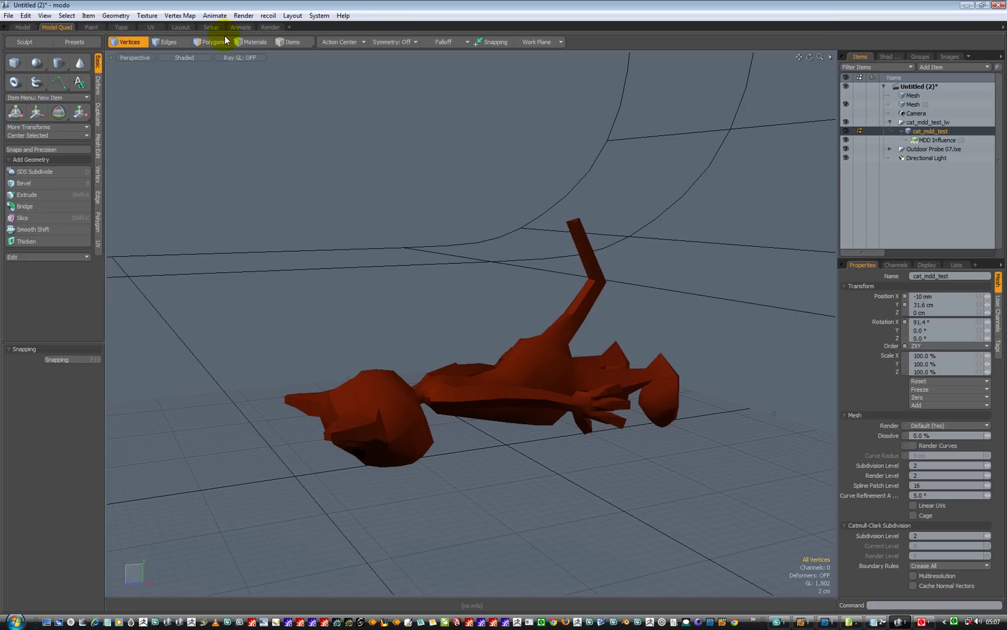
# - Switch to the Animate layout and shade the viewport with Gooch Tone Shading, zoomed in on the cat
pyautogui.click(240, 28)
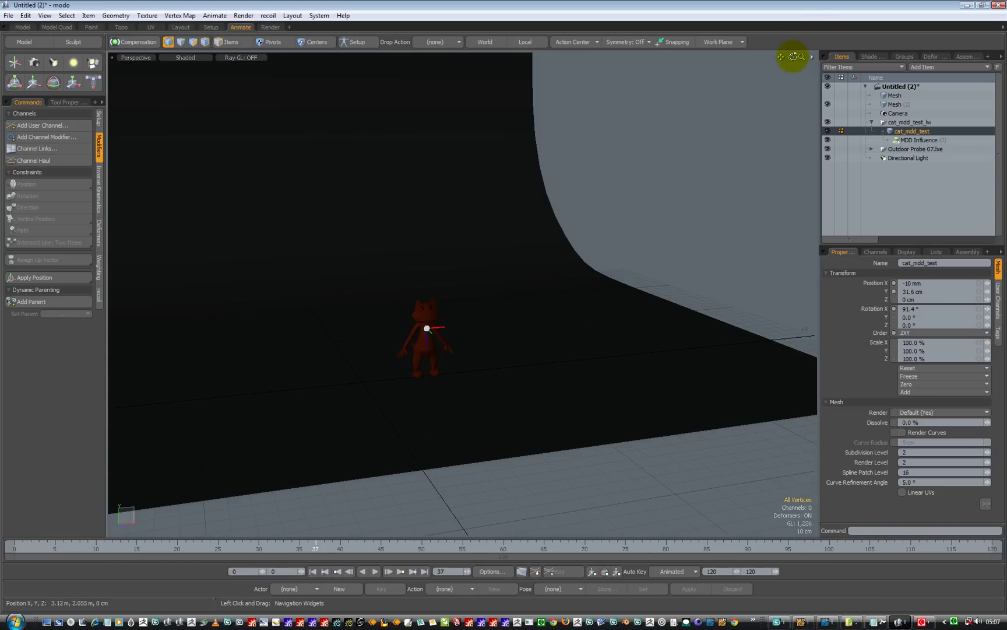
pyautogui.moveTo(791, 57); pyautogui.dragTo(791, 56)
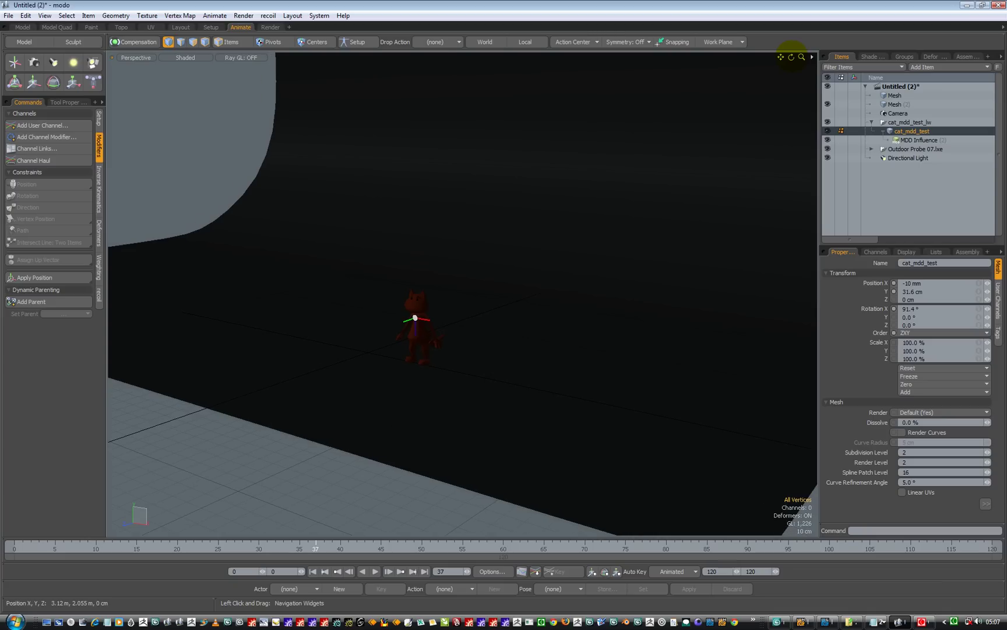
pyautogui.click(186, 57)
pyautogui.moveTo(216, 152)
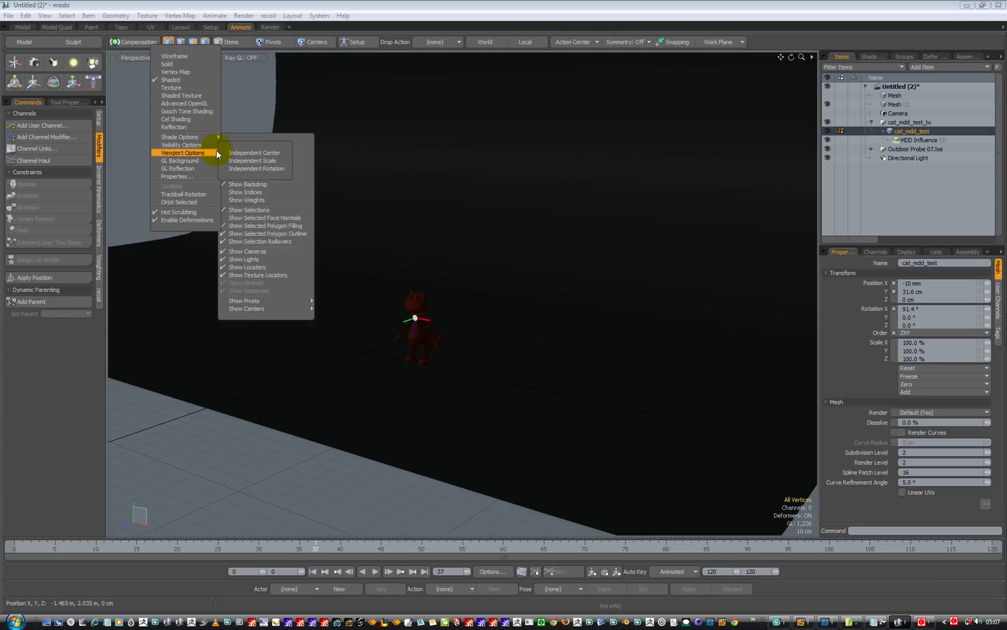
pyautogui.click(205, 112)
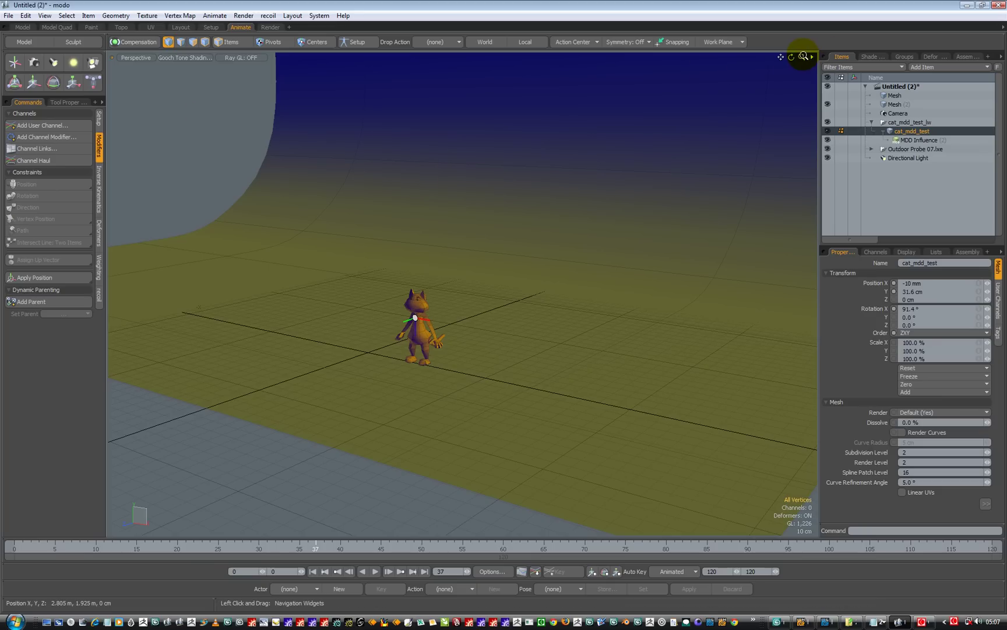
pyautogui.moveTo(803, 56); pyautogui.dragTo(779, 56)
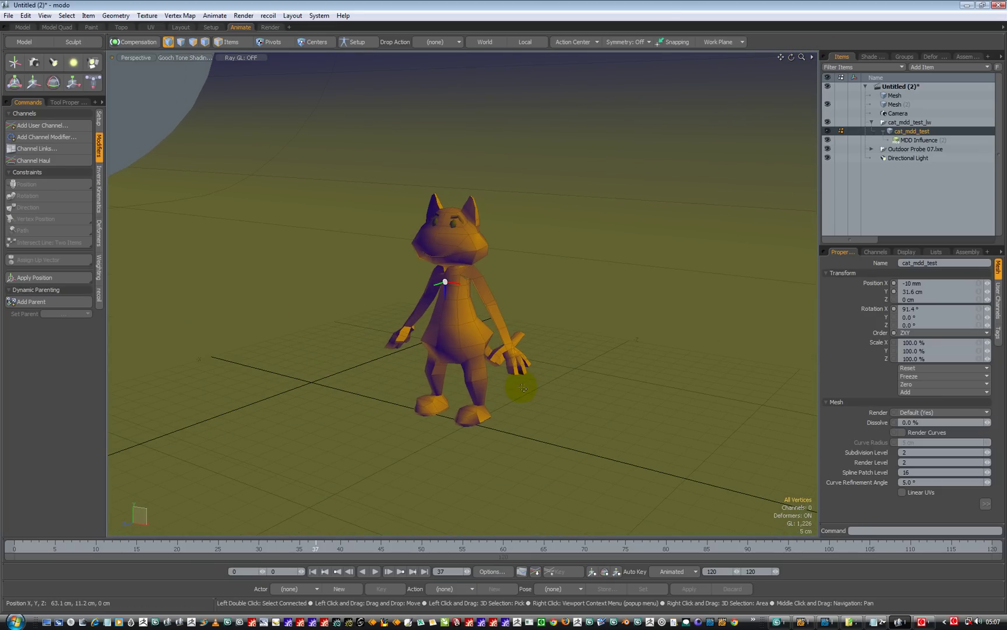
# - Toggle the existing MDD Influence off and on to compare the rest pose, leaving it off
pyautogui.click(828, 140)
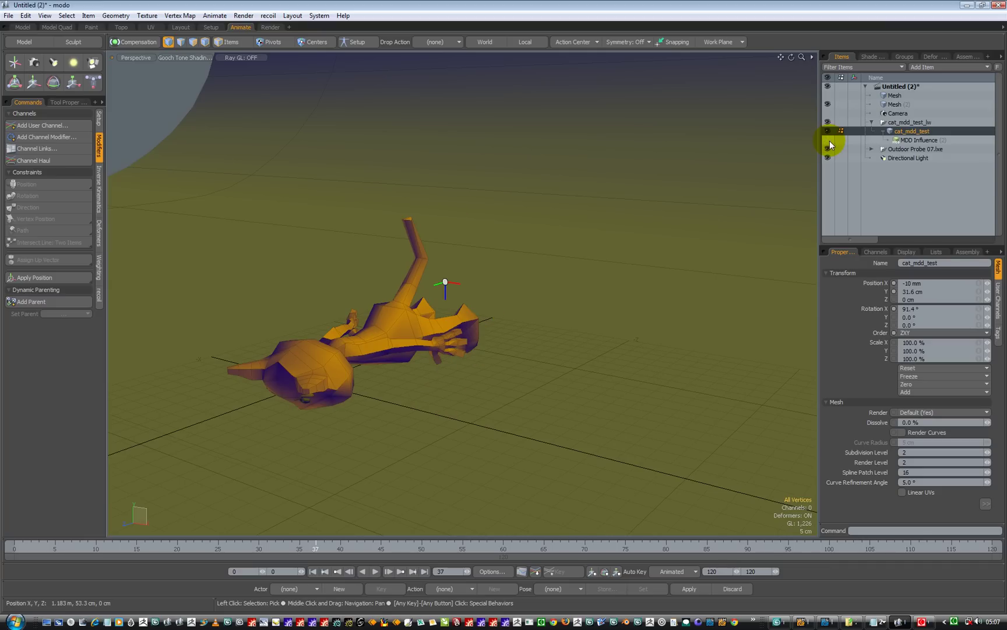
pyautogui.click(828, 141)
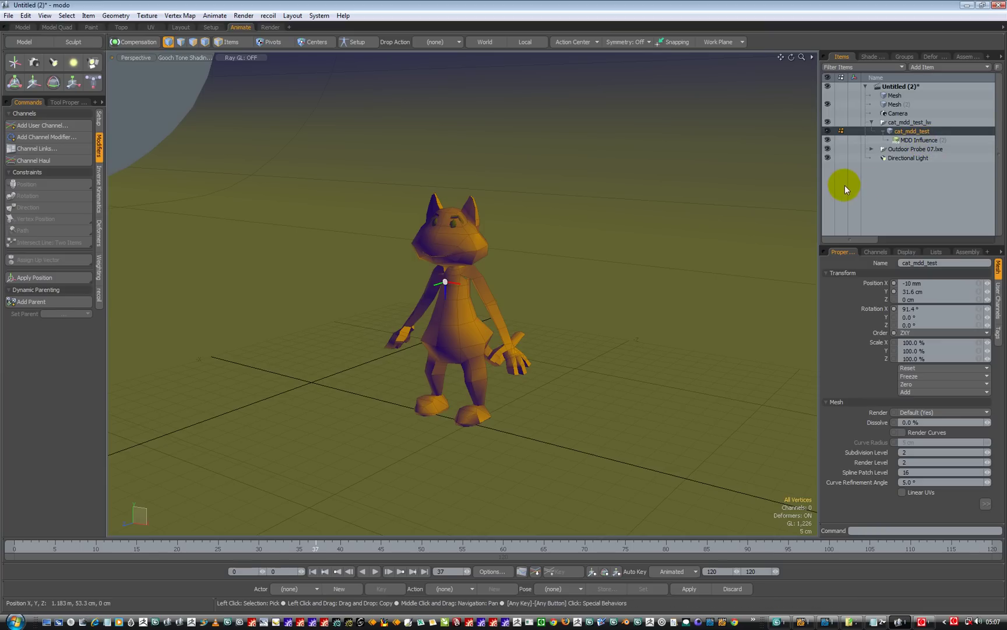
pyautogui.click(828, 142)
# - Add an MDD Influence deformer to cat_mdd_test via Add Deformer > Influences and select it
pyautogui.rightClick(910, 130)
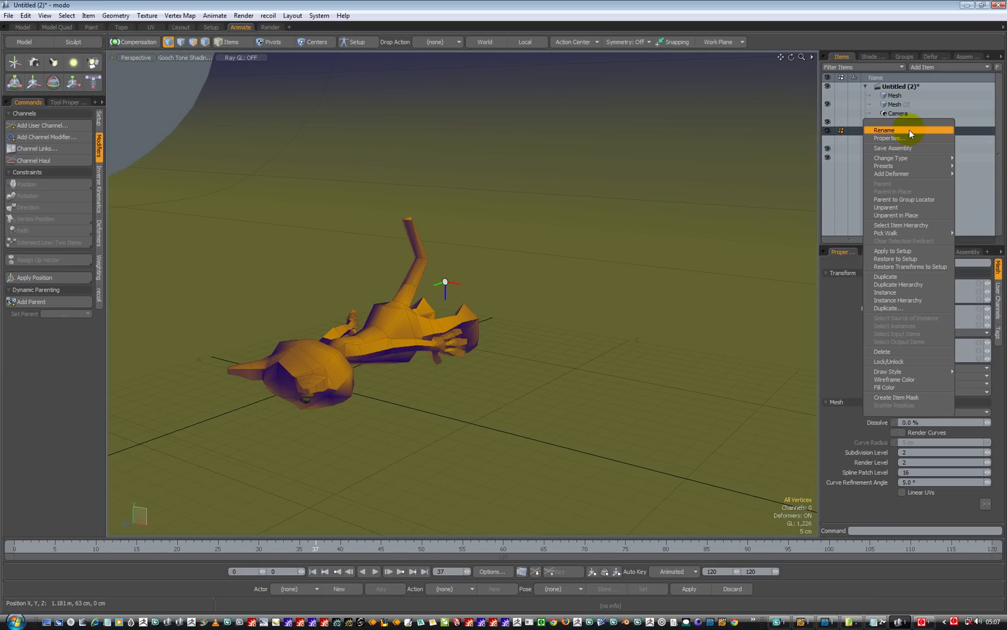
pyautogui.moveTo(899, 172)
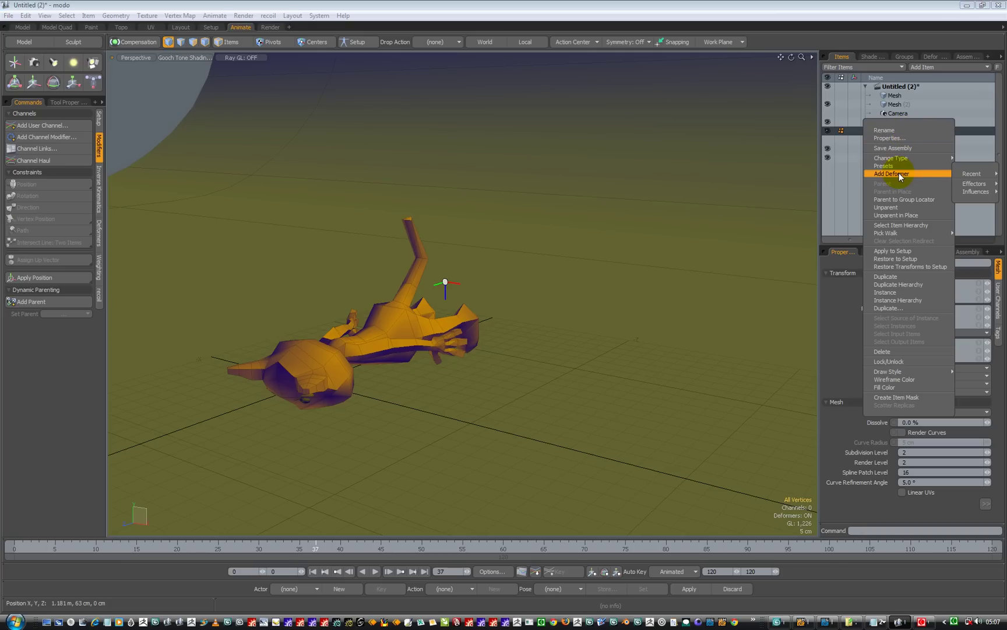
pyautogui.moveTo(972, 192)
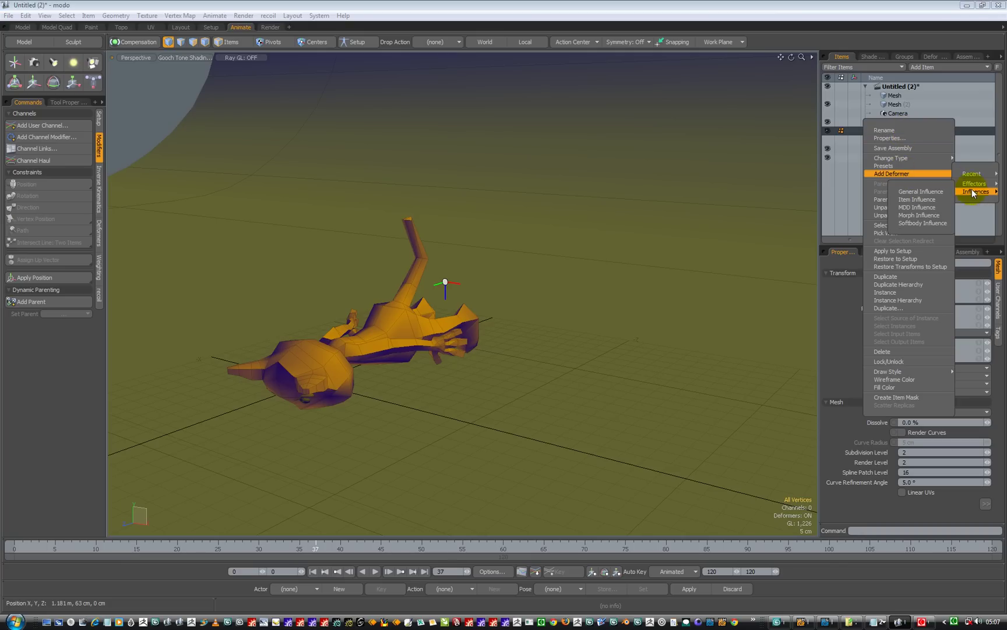
pyautogui.click(918, 207)
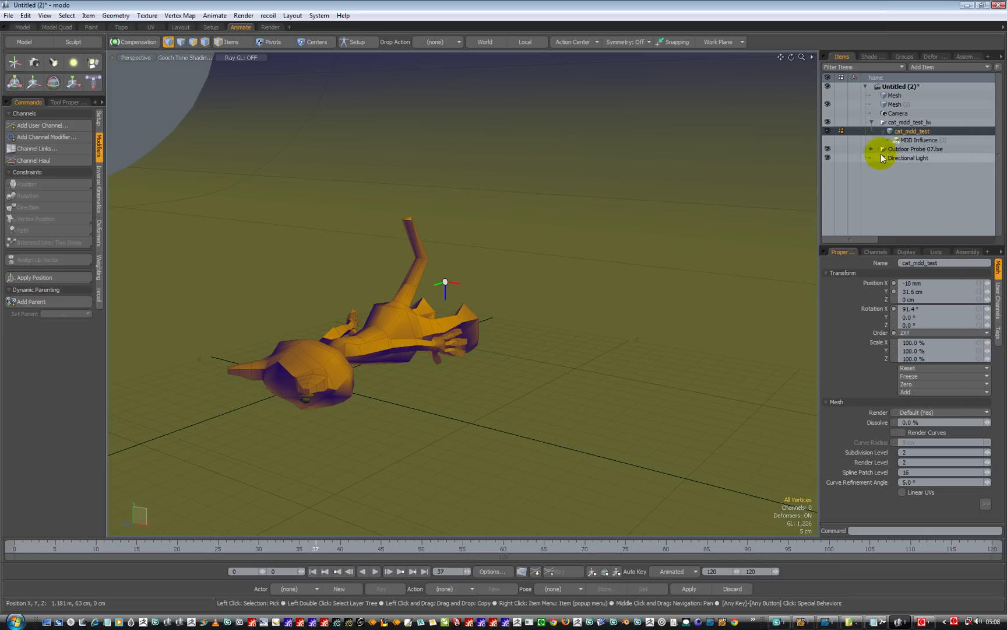
pyautogui.click(913, 141)
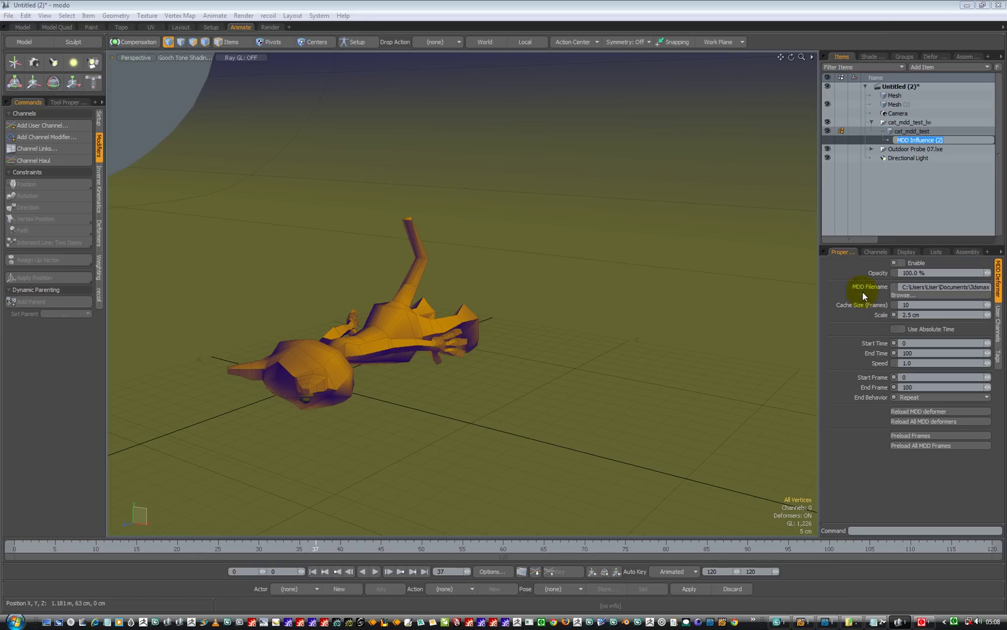
pyautogui.click(897, 296)
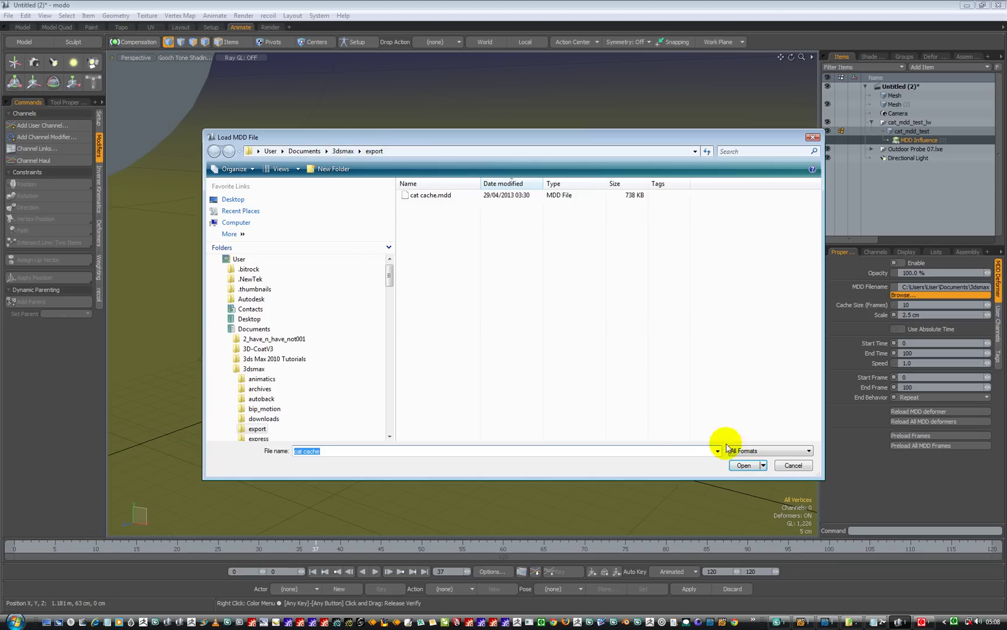
pyautogui.click(792, 465)
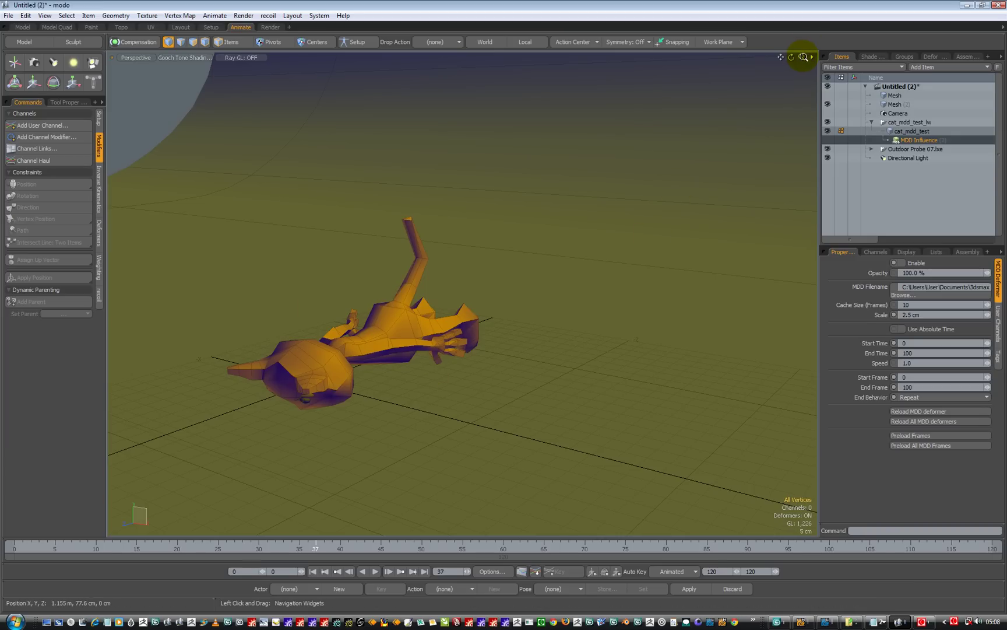
pyautogui.moveTo(808, 56); pyautogui.dragTo(802, 56)
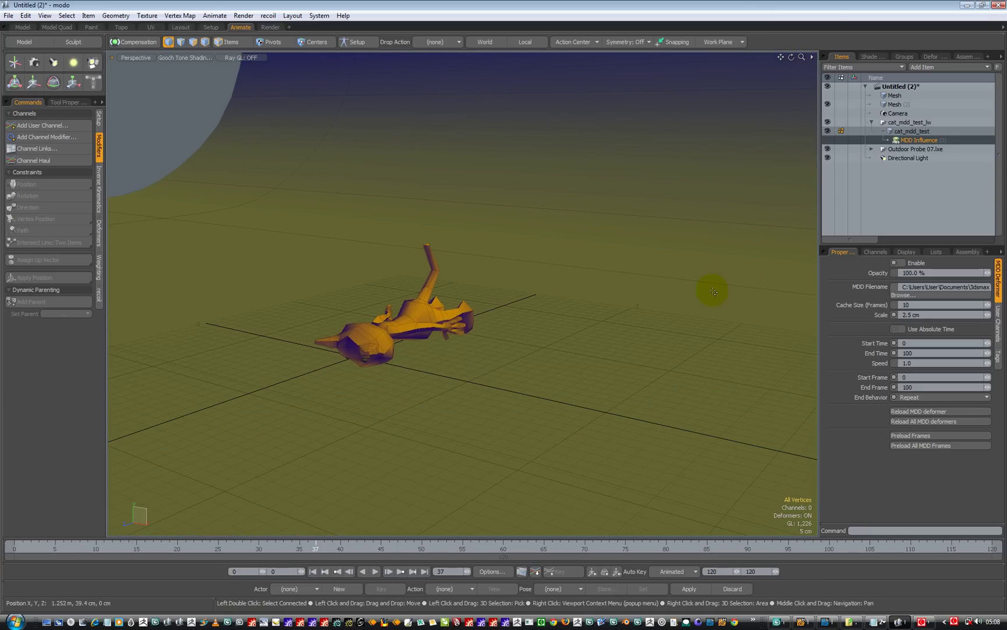
# - Enable the MDD Influence, scrub the timeline to frame 62, and switch to the Render layout
pyautogui.click(827, 139)
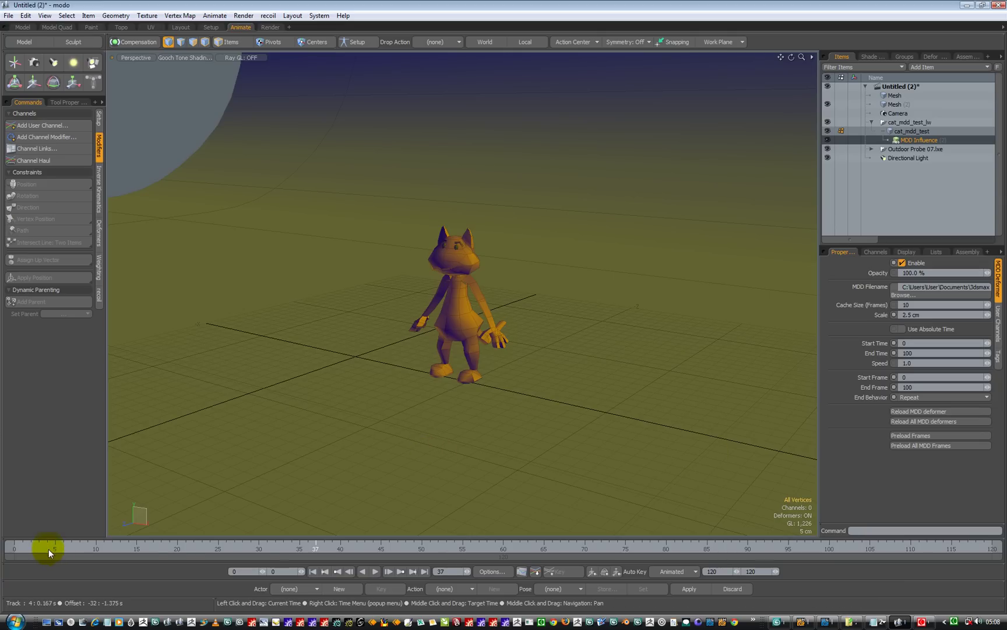
pyautogui.moveTo(47, 548)
pyautogui.mouseDown()
pyautogui.moveTo(134, 530)
pyautogui.moveTo(581, 510)
pyautogui.moveTo(225, 554)
pyautogui.moveTo(301, 549)
pyautogui.moveTo(594, 507)
pyautogui.mouseUp()
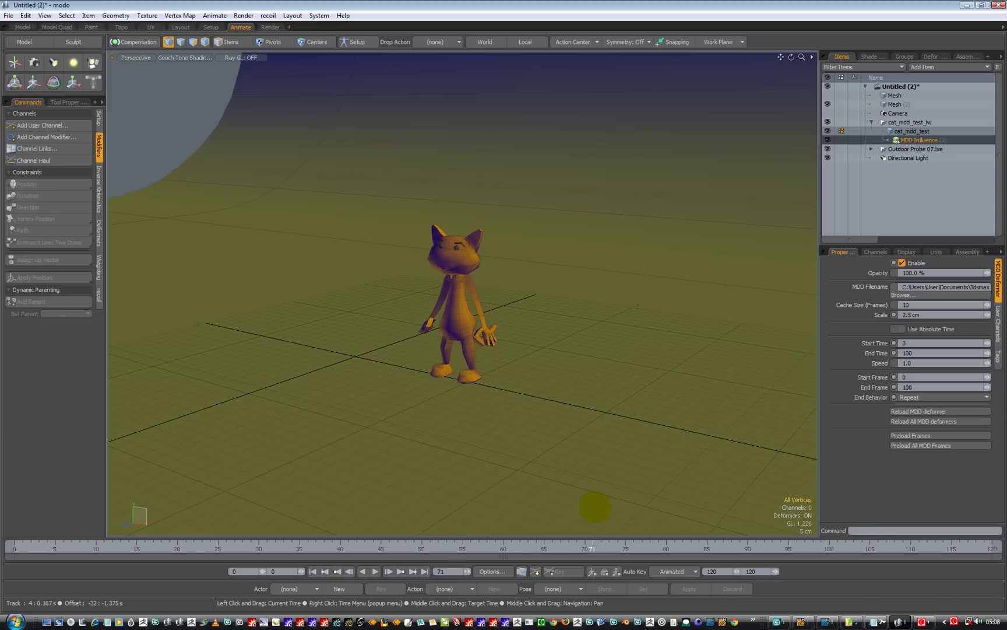
pyautogui.moveTo(615, 510); pyautogui.dragTo(519, 521)
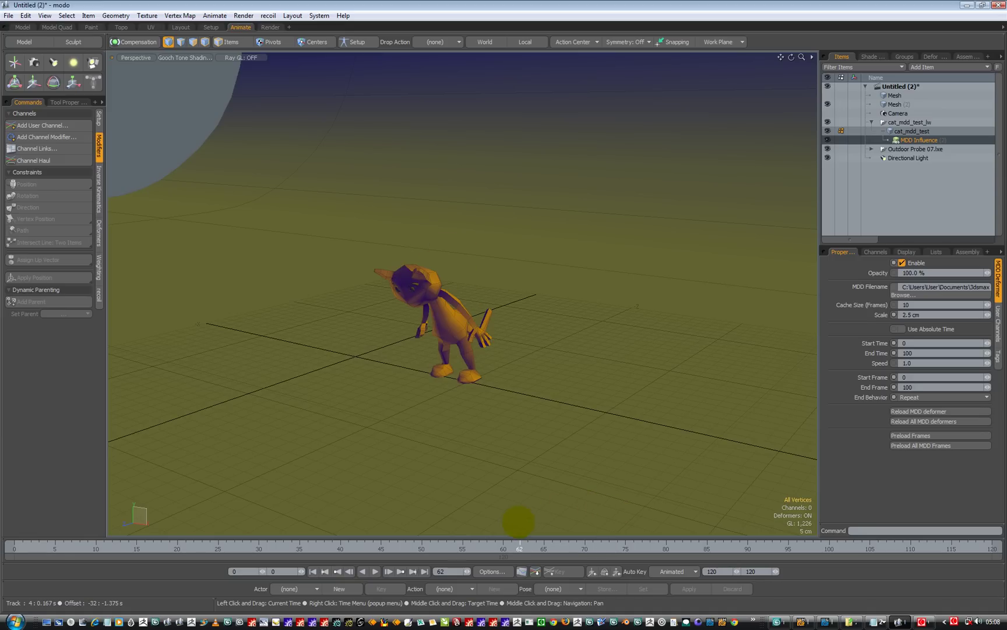
pyautogui.click(270, 27)
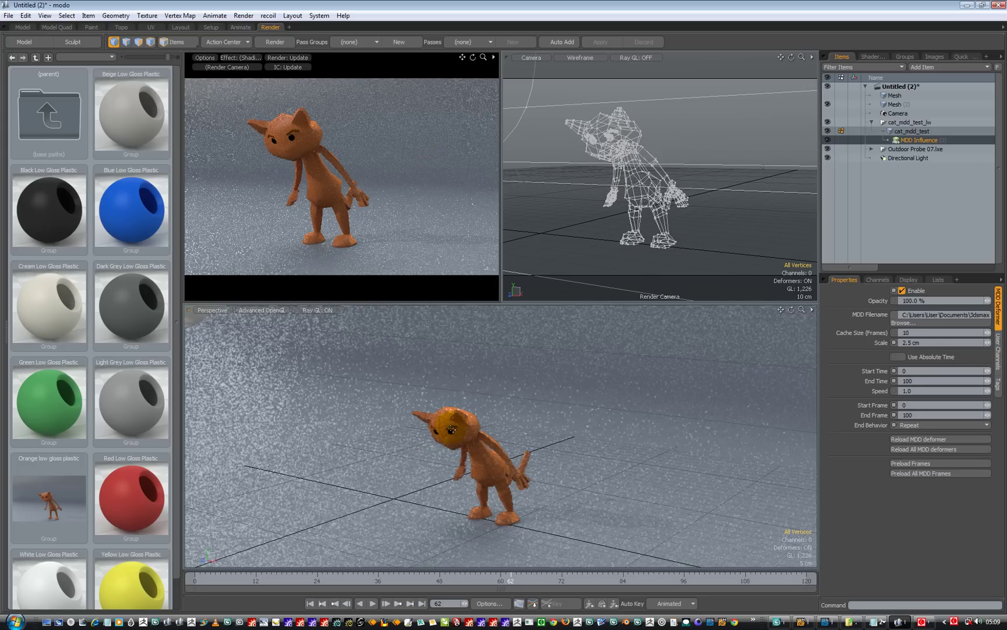
# - Select cat_mdd_test, zoom the bottom Perspective view on the cat, and scrub back through its poses
pyautogui.click(903, 131)
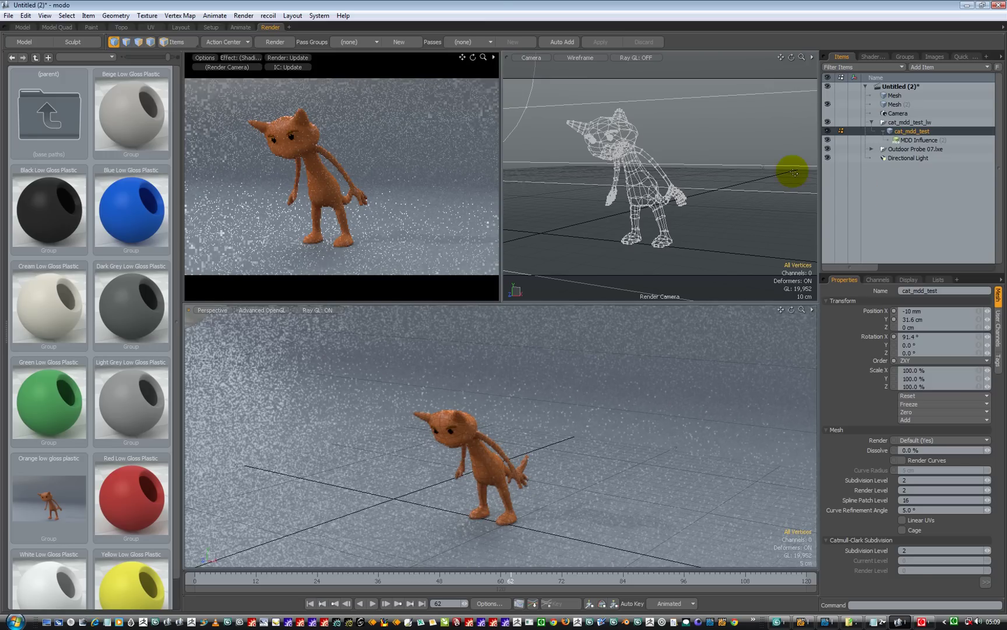
pyautogui.moveTo(802, 310); pyautogui.dragTo(777, 303)
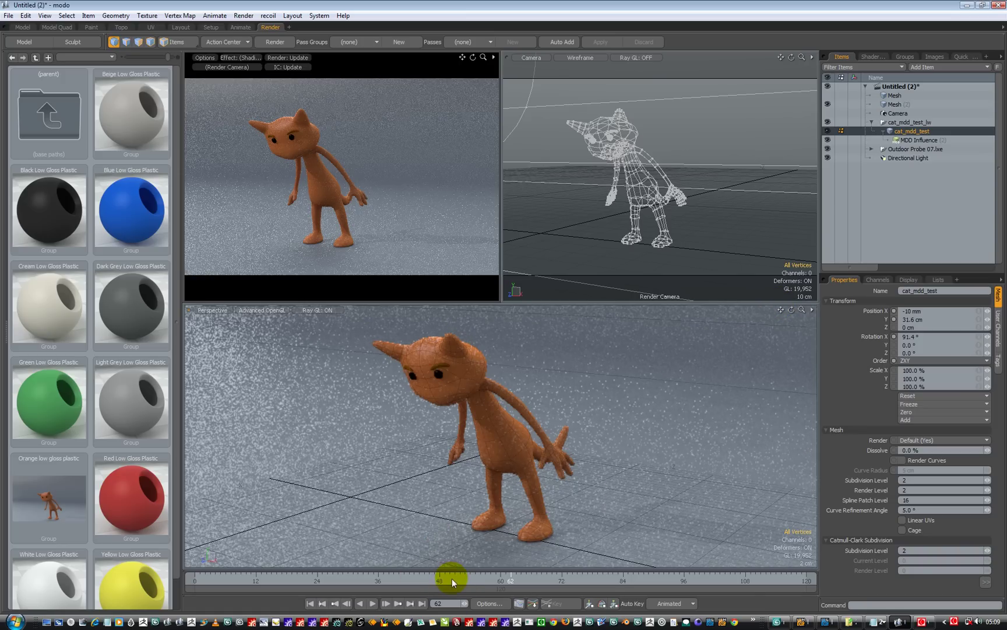
pyautogui.moveTo(450, 580)
pyautogui.mouseDown()
pyautogui.moveTo(166, 595)
pyautogui.moveTo(476, 562)
pyautogui.moveTo(665, 564)
pyautogui.moveTo(504, 566)
pyautogui.moveTo(531, 562)
pyautogui.moveTo(201, 603)
pyautogui.moveTo(231, 602)
pyautogui.mouseUp()
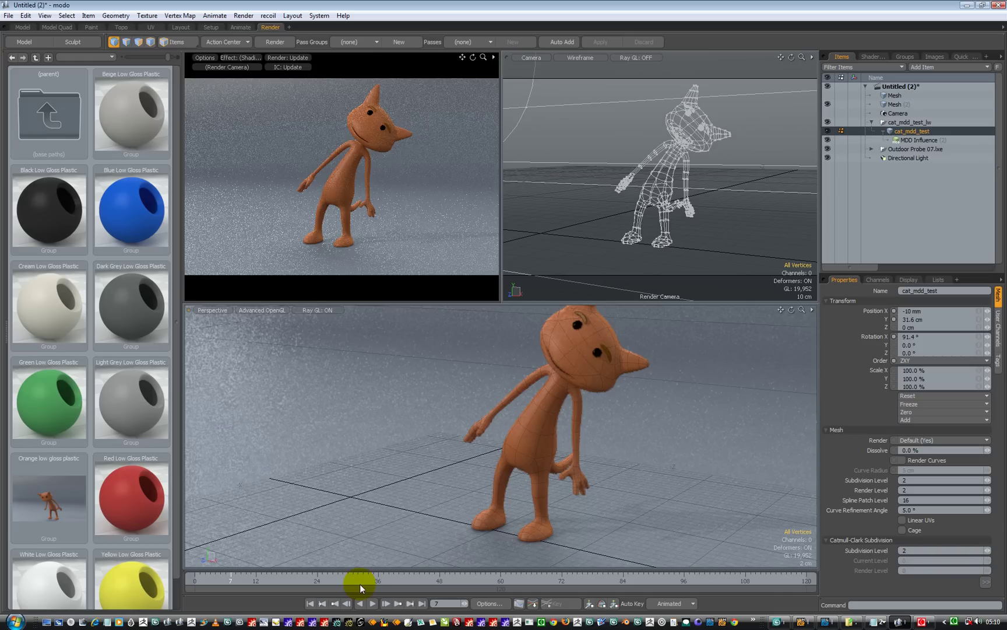
pyautogui.click(920, 140)
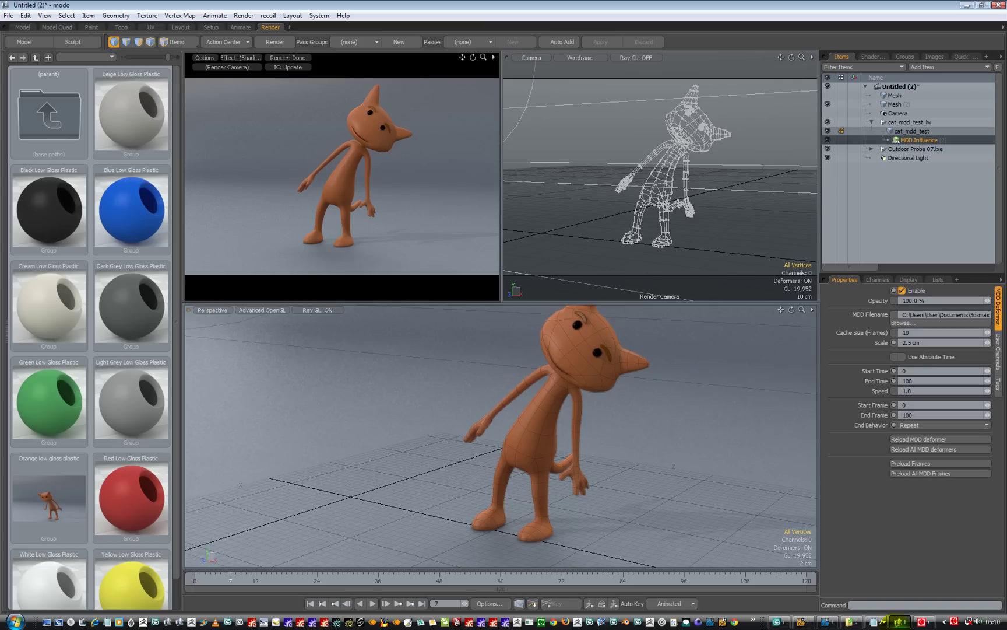
pyautogui.hotkey('ctrl', 'F9')
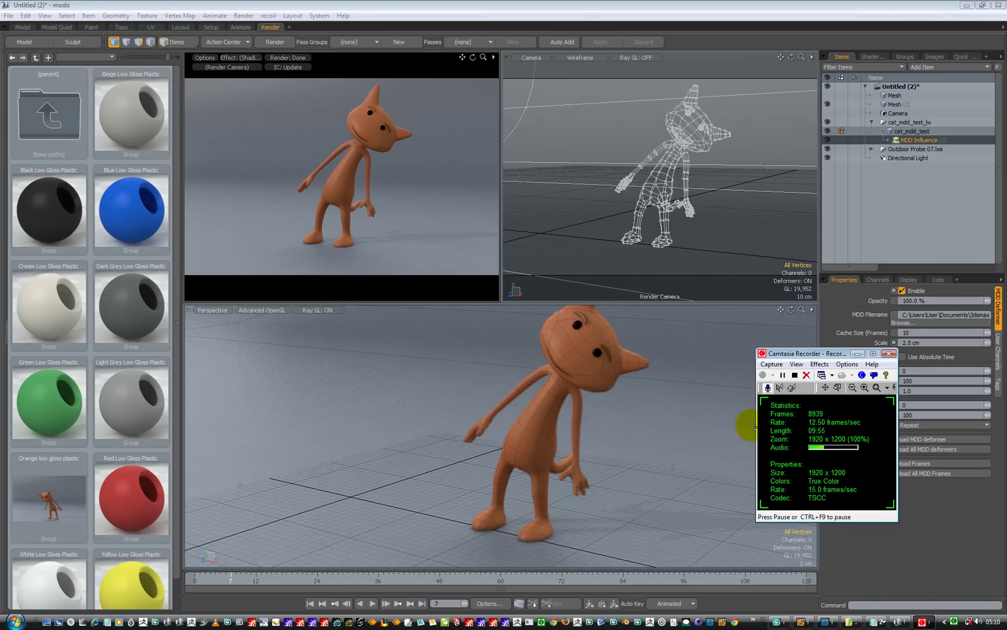